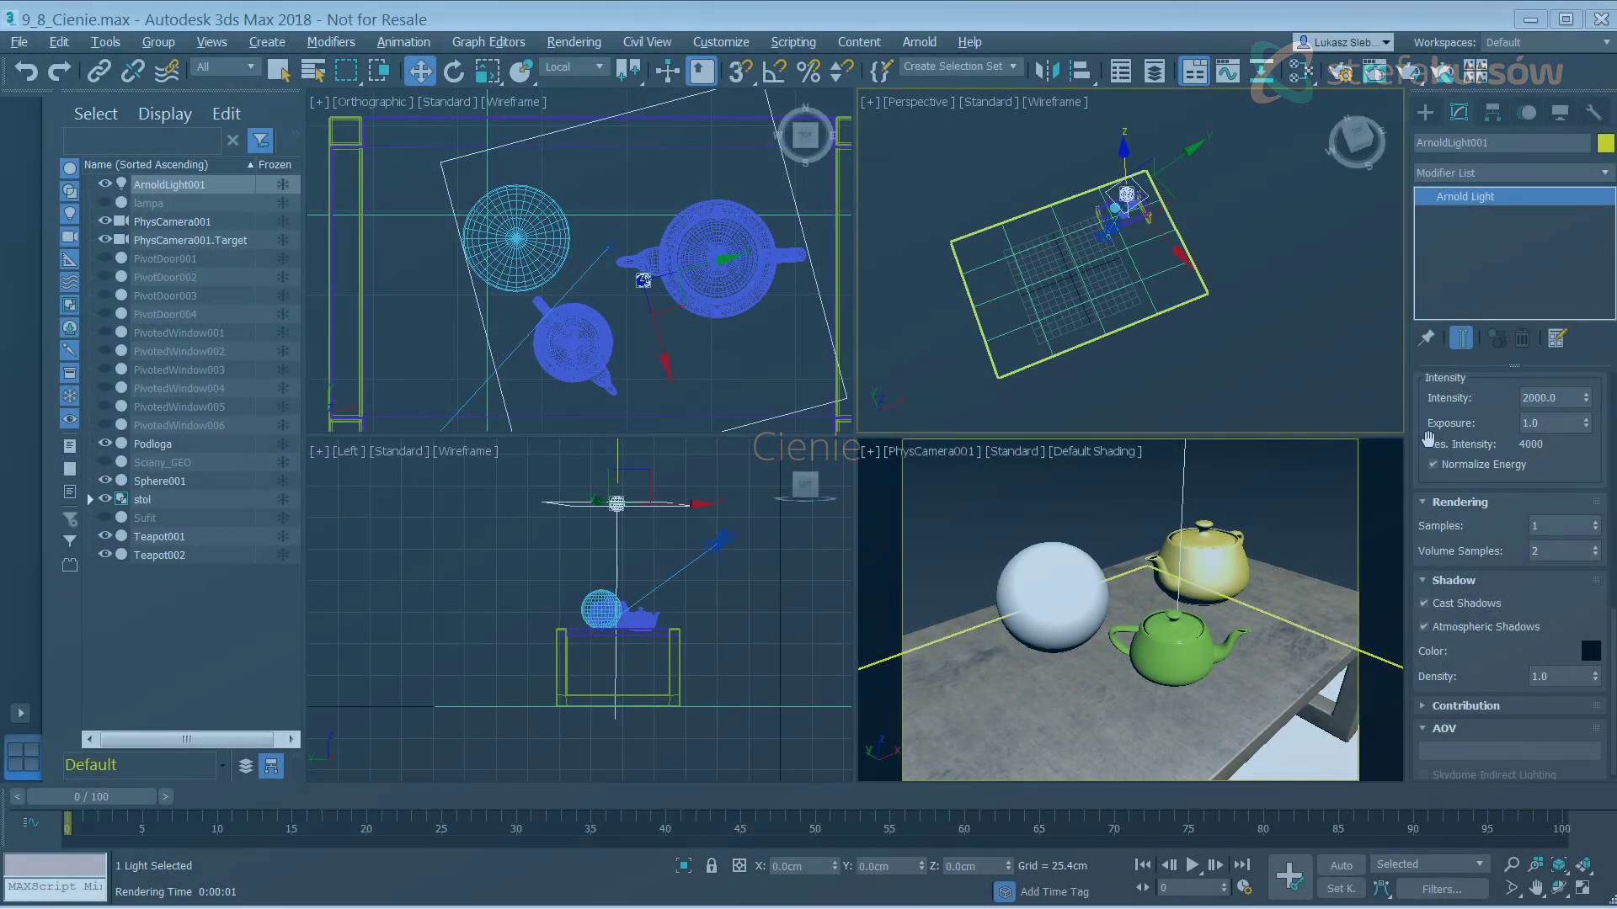
Zoom into the table scene and look at the available render modes in the render flyout.
{"action": "scroll", "coordinate": [1431, 442], "scroll_direction": "up", "scroll_amount": 2}
{"action": "scroll", "coordinate": [1436, 450], "scroll_direction": "up", "scroll_amount": 3}
{"action": "scroll", "coordinate": [1444, 461], "scroll_direction": "up", "scroll_amount": 2}
{"action": "scroll", "coordinate": [1448, 463], "scroll_direction": "up", "scroll_amount": 2}
{"action": "scroll", "coordinate": [1444, 467], "scroll_direction": "up", "scroll_amount": 2}
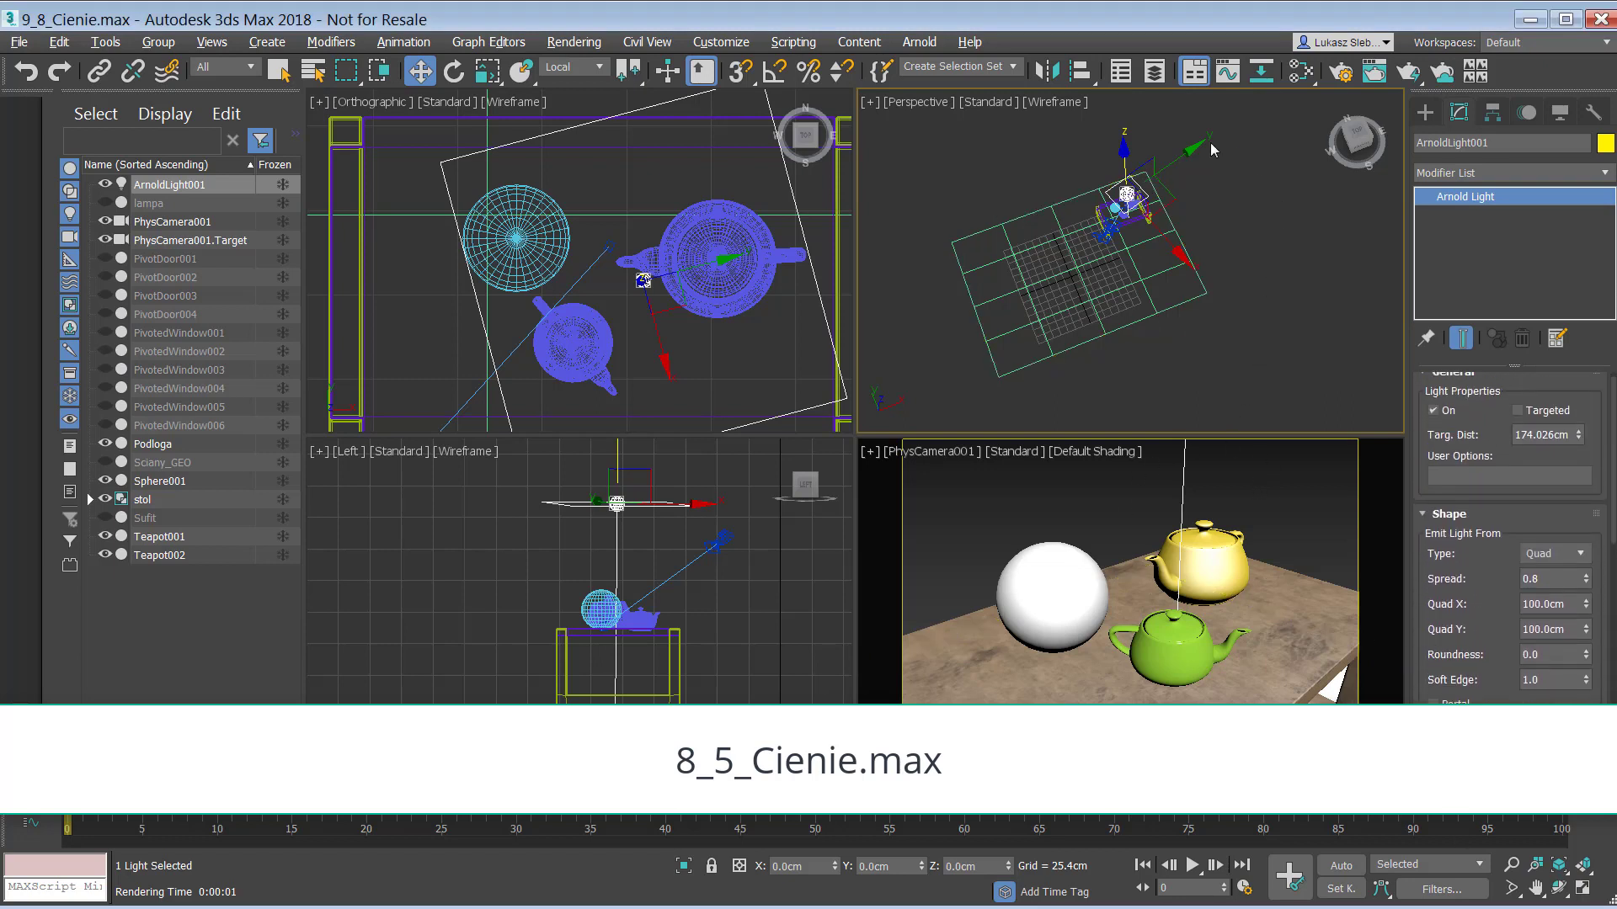
{"action": "middle_click_drag", "start_coordinate": [727, 303], "coordinate": [727, 304]}
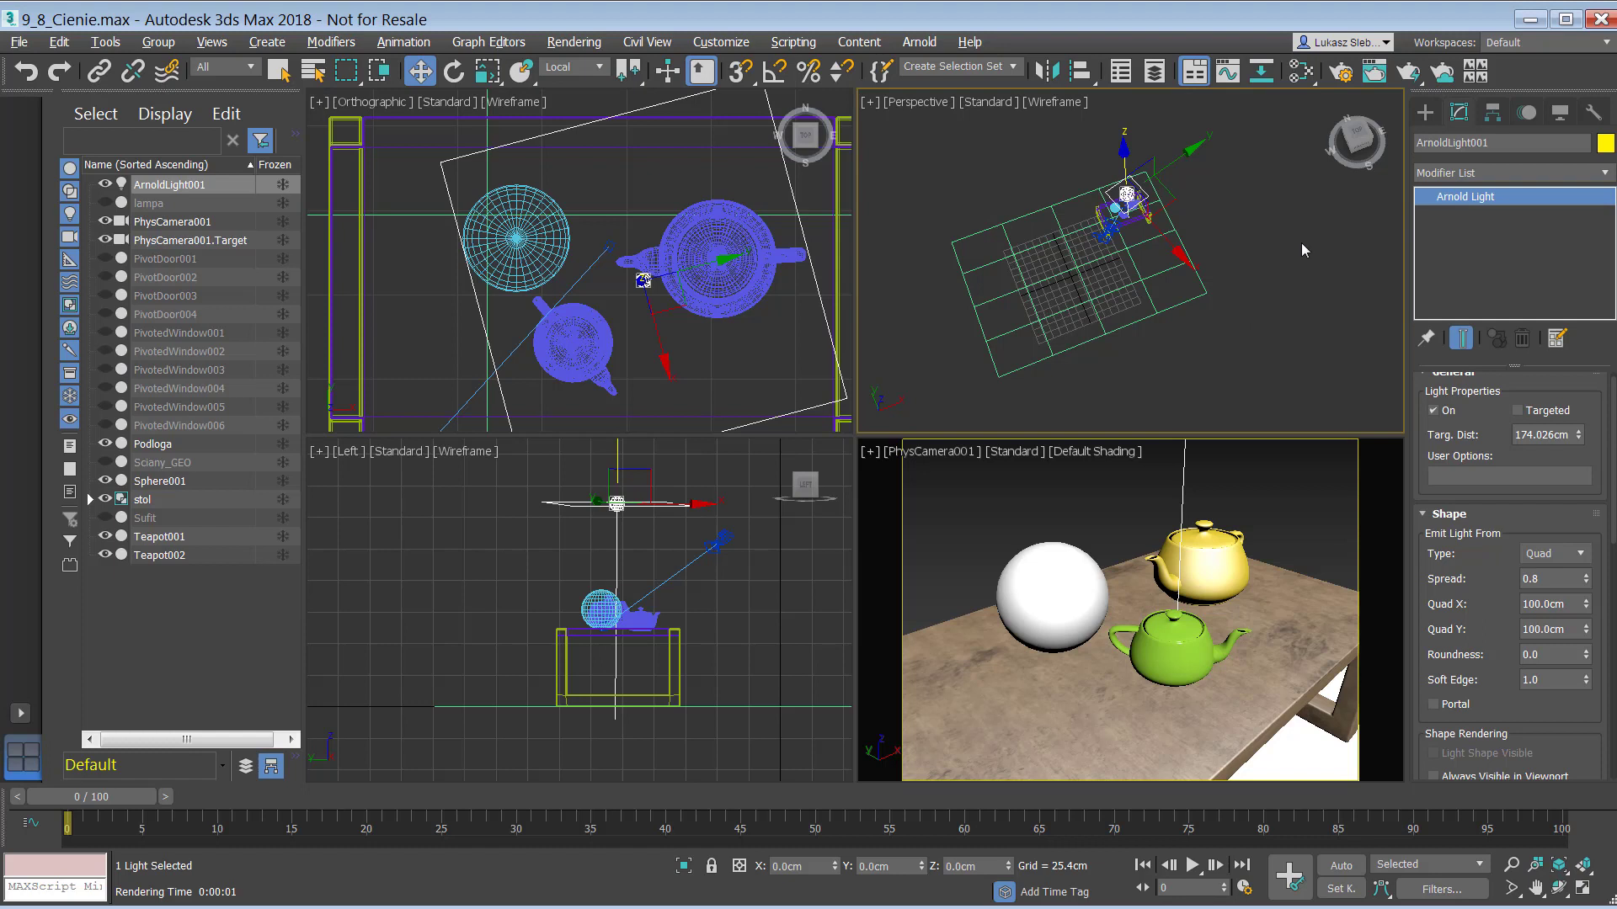
{"action": "left_click", "coordinate": [1415, 76]}
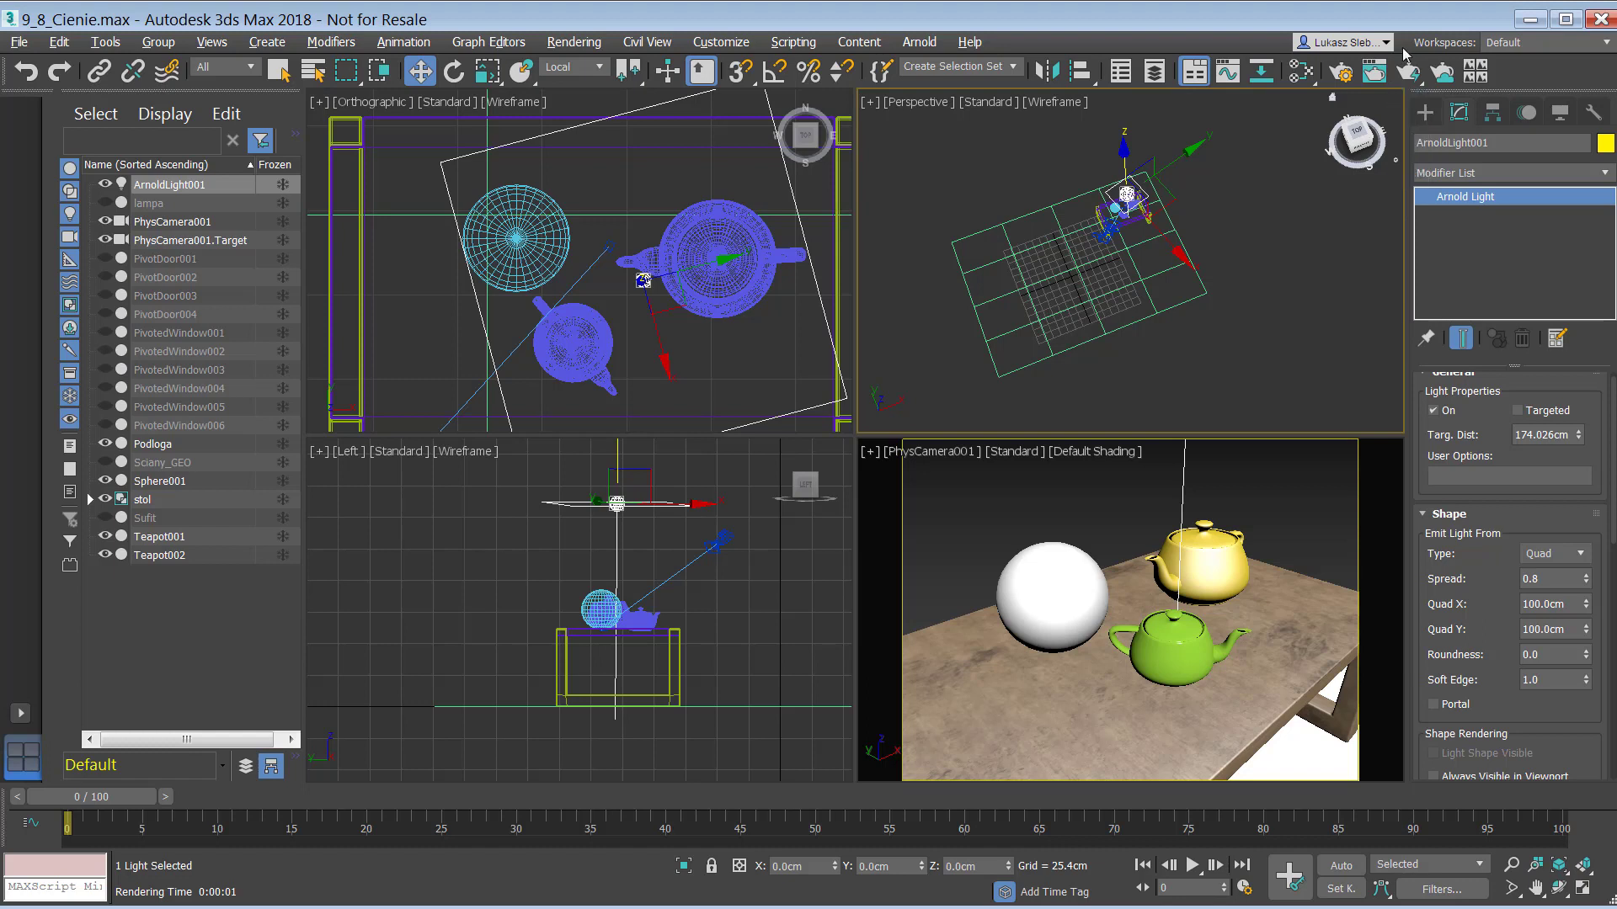
Confirm Arnold is the assigned ActiveShade renderer in Render Setup, then launch ActiveShade.
{"action": "key", "text": "F10"}
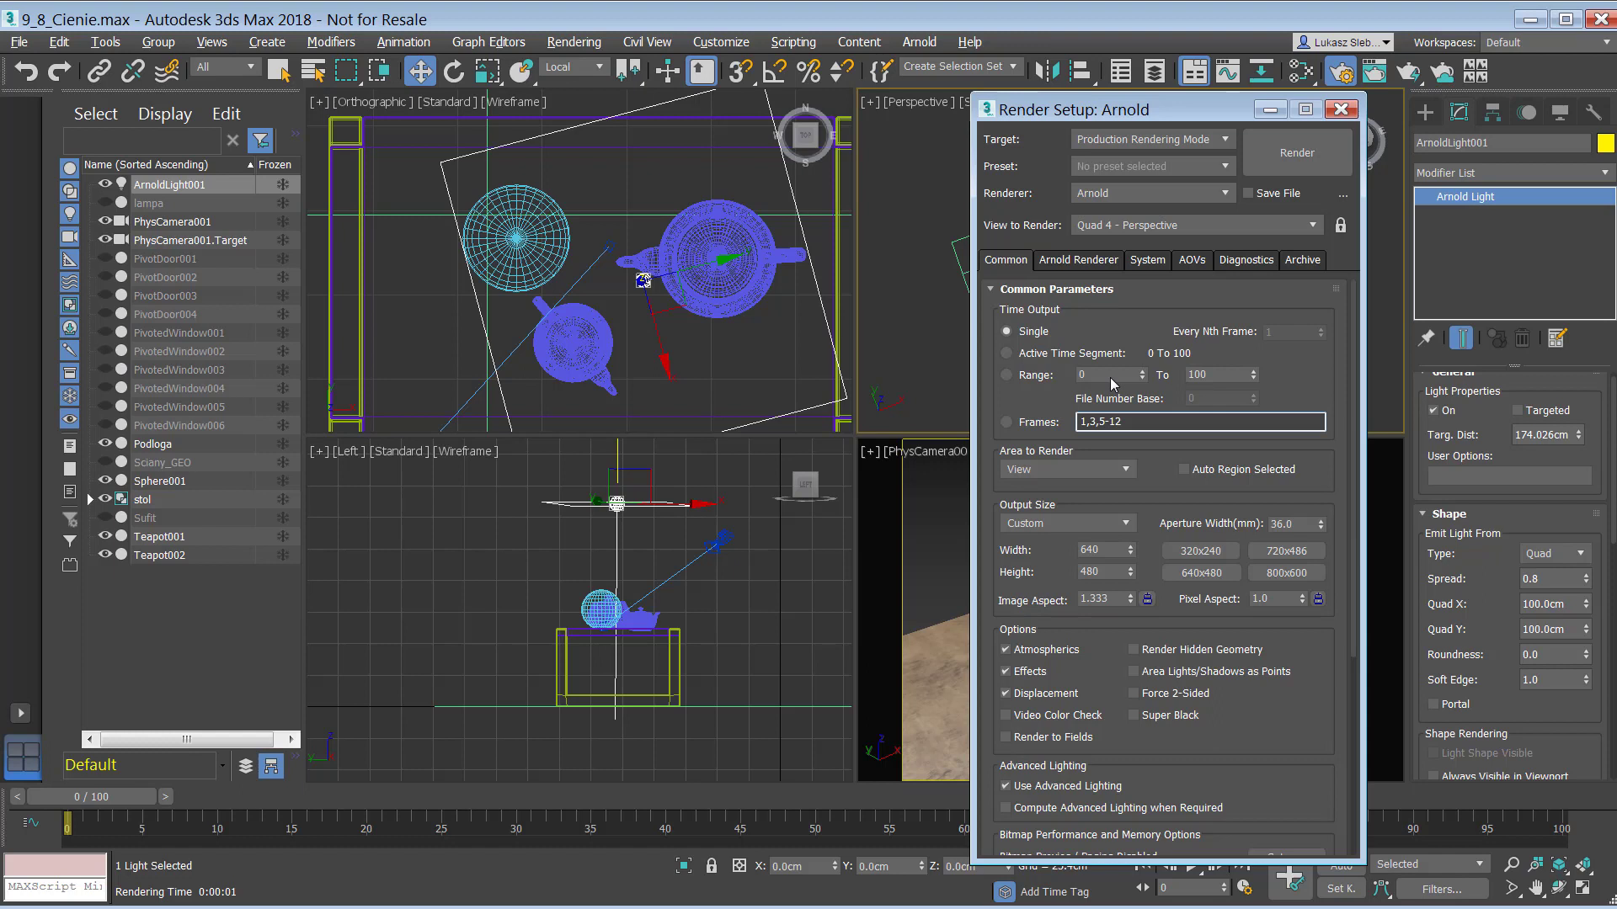
{"action": "left_click_drag", "start_coordinate": [1263, 663], "coordinate": [1269, 367]}
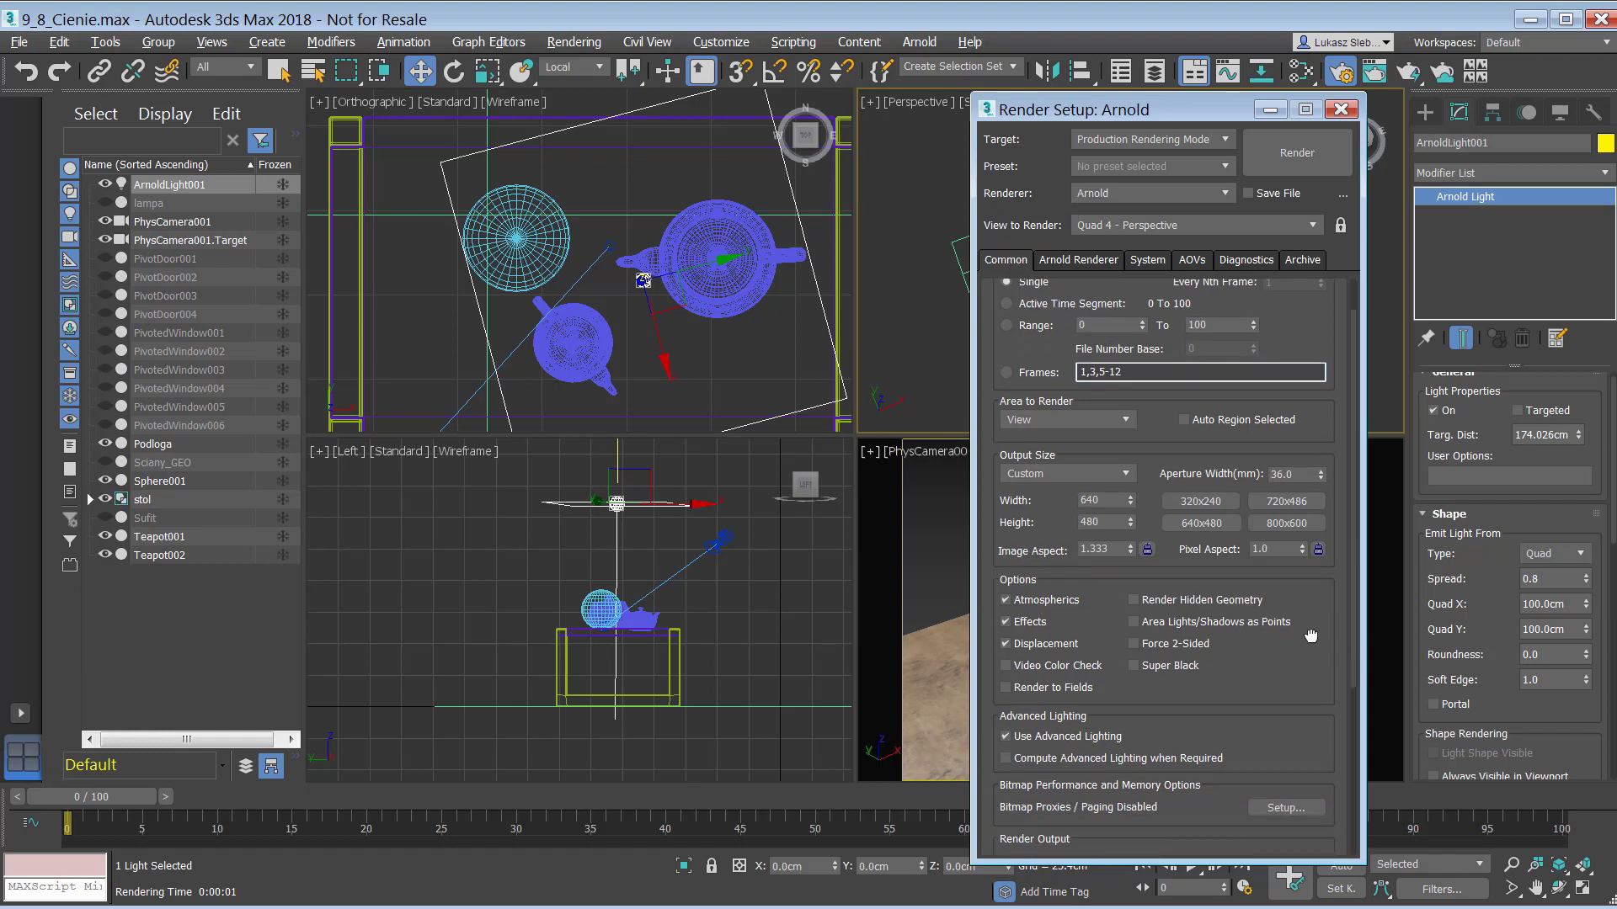
{"action": "left_click", "coordinate": [1009, 839]}
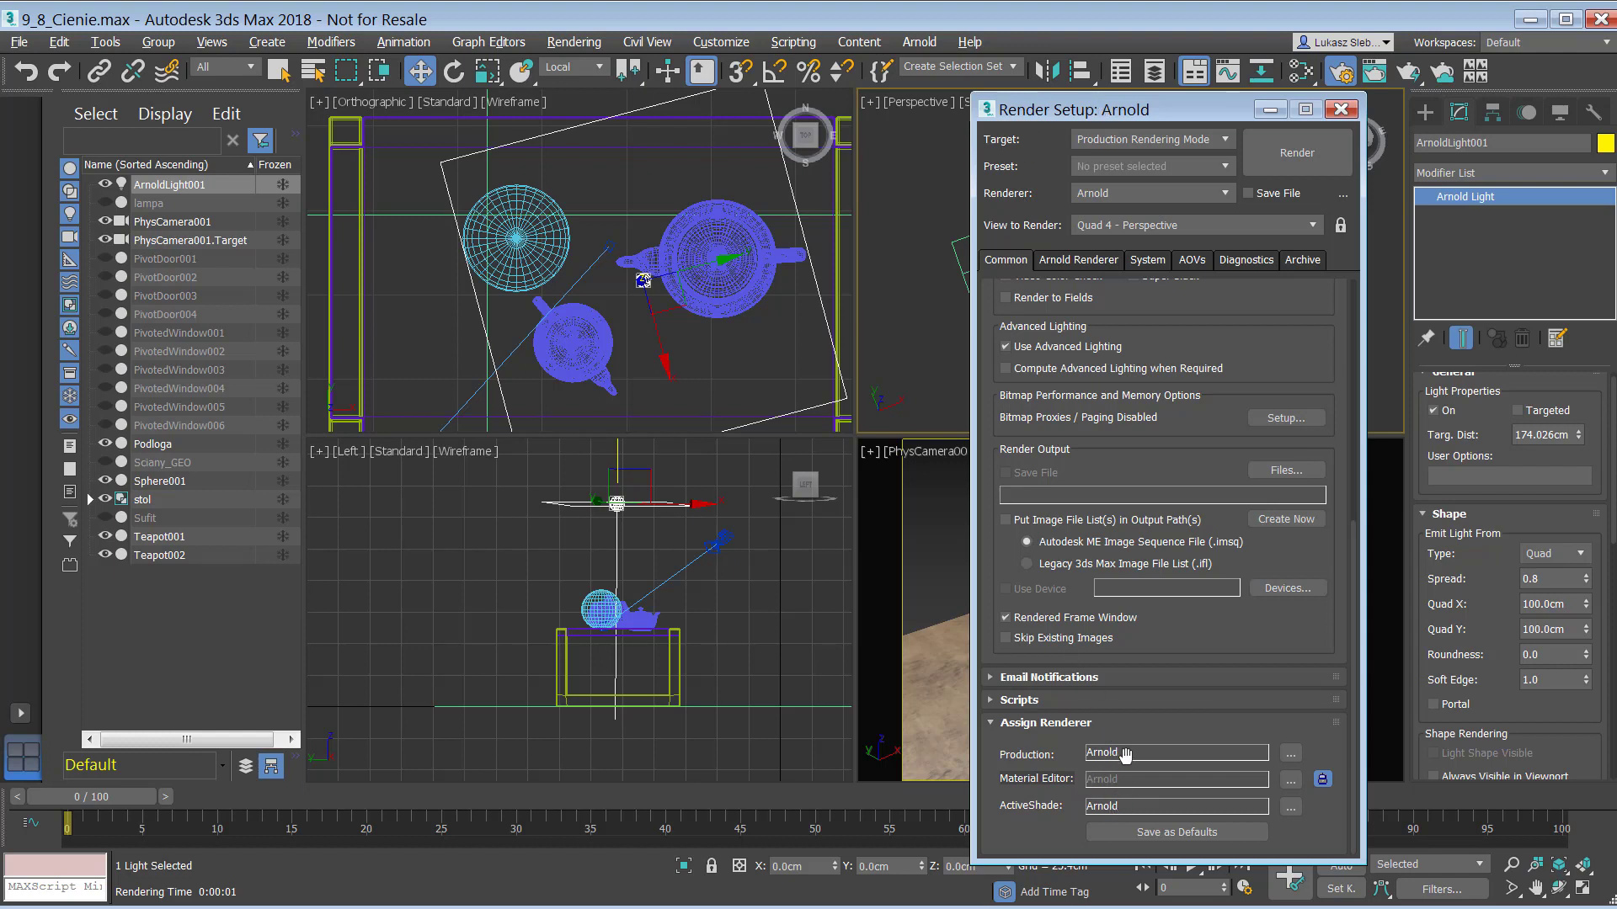
{"action": "left_click", "coordinate": [1340, 110]}
{"action": "left_click_drag", "start_coordinate": [1415, 80], "coordinate": [1402, 168]}
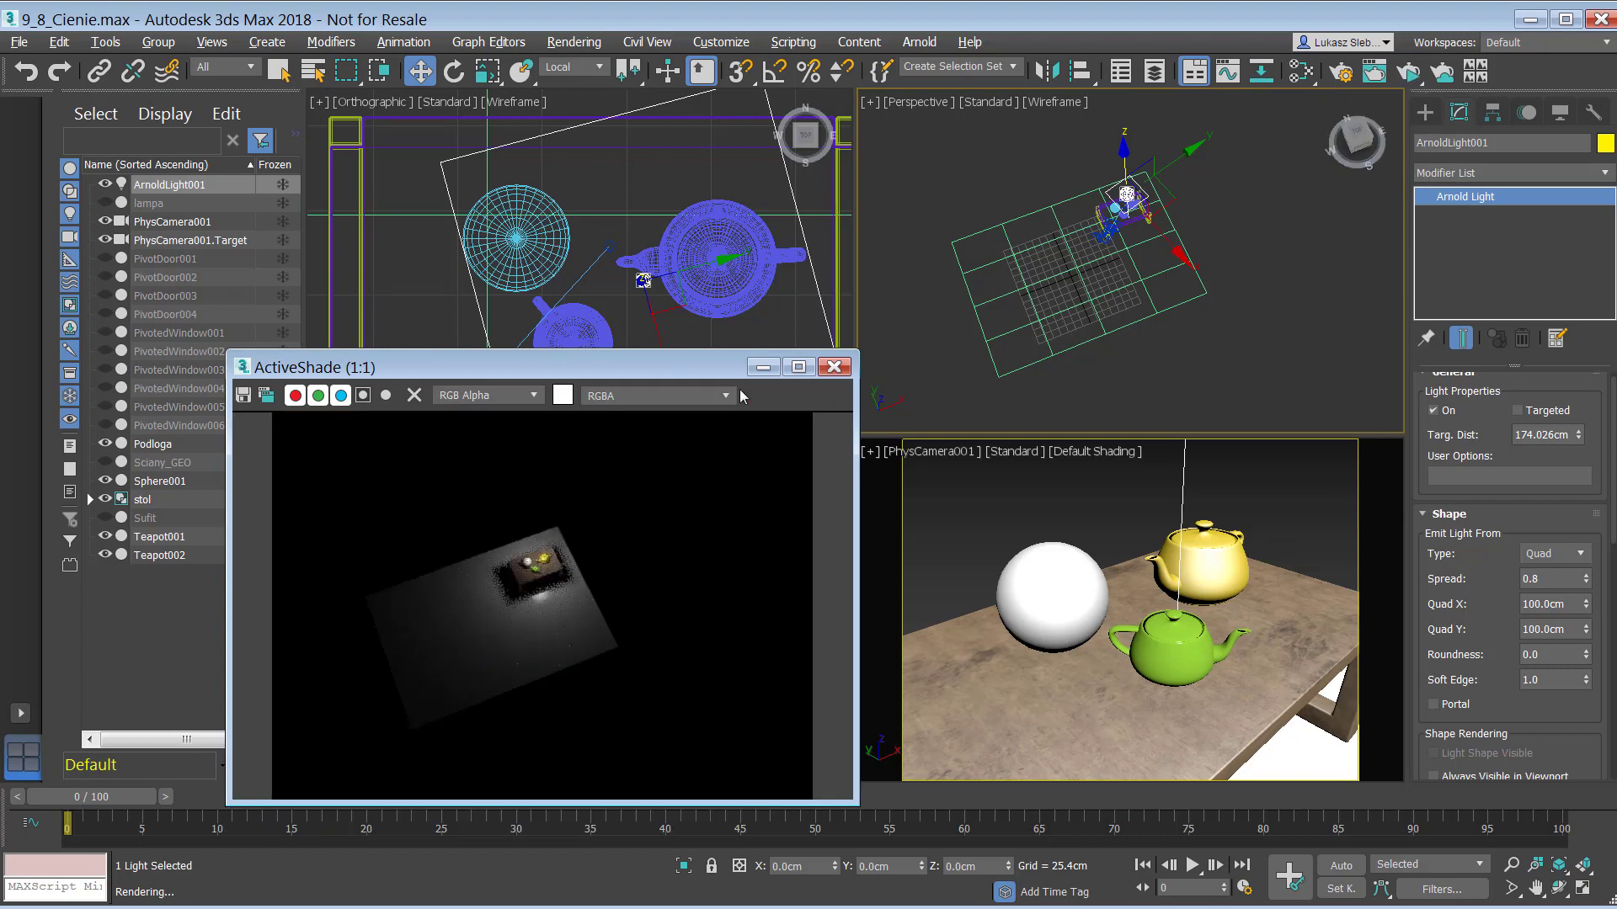
Move the ActiveShade window off the scene and select ArnoldLight001 in the Scene Explorer.
{"action": "left_click", "coordinate": [1248, 497]}
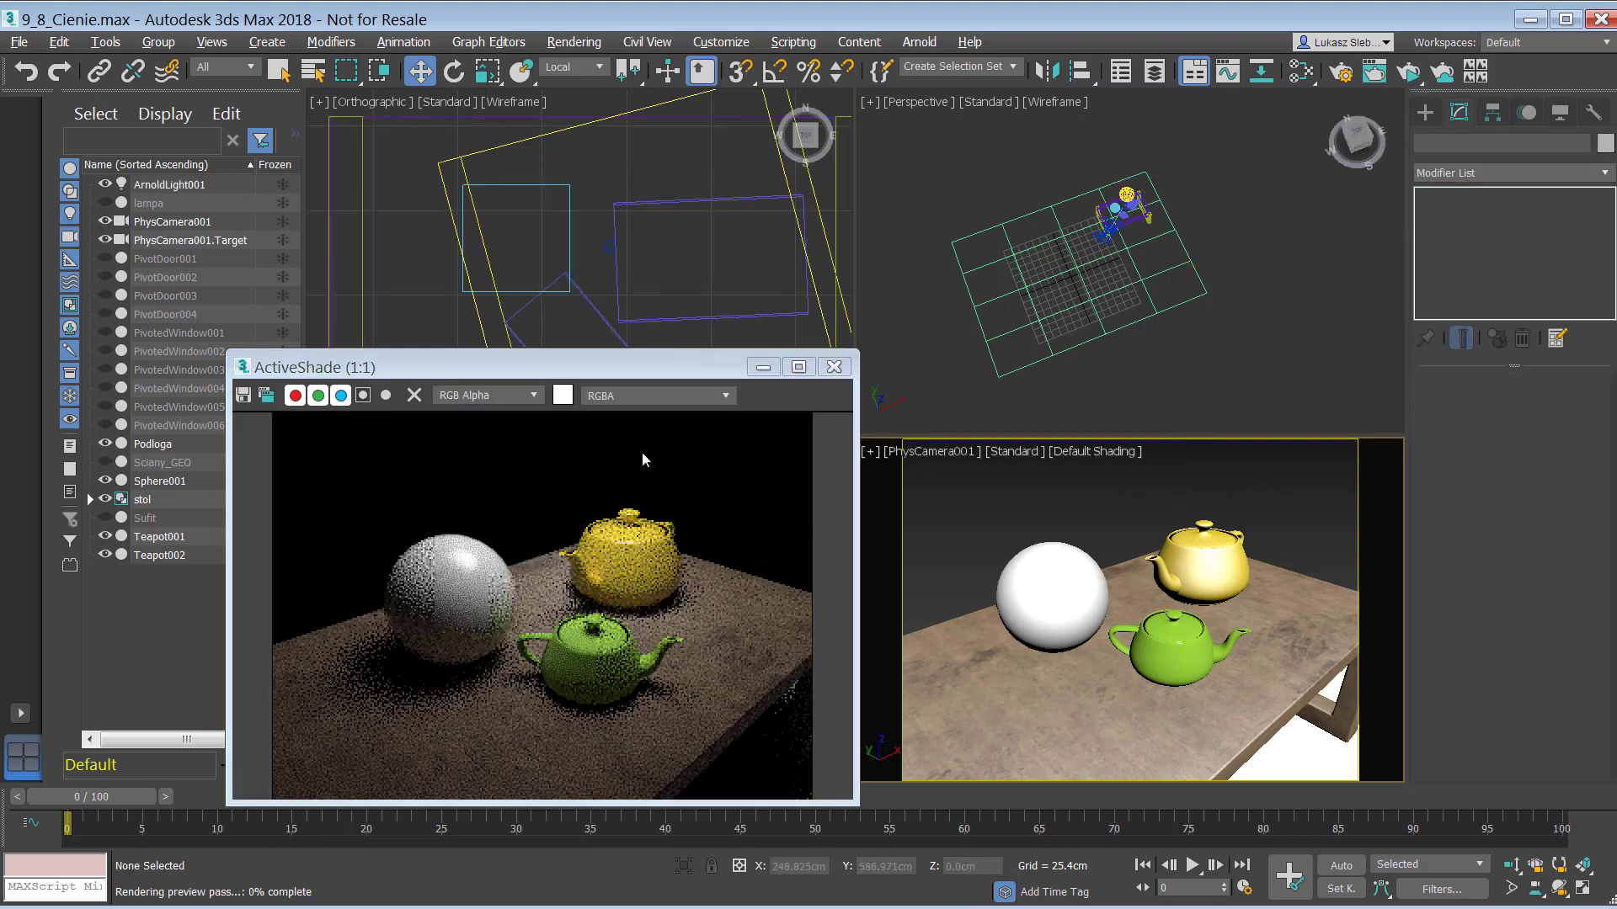
{"action": "mouse_move", "coordinate": [754, 358]}
{"action": "left_mouse_down"}
{"action": "mouse_move", "coordinate": [1001, 312]}
{"action": "mouse_move", "coordinate": [1062, 244]}
{"action": "left_mouse_up"}
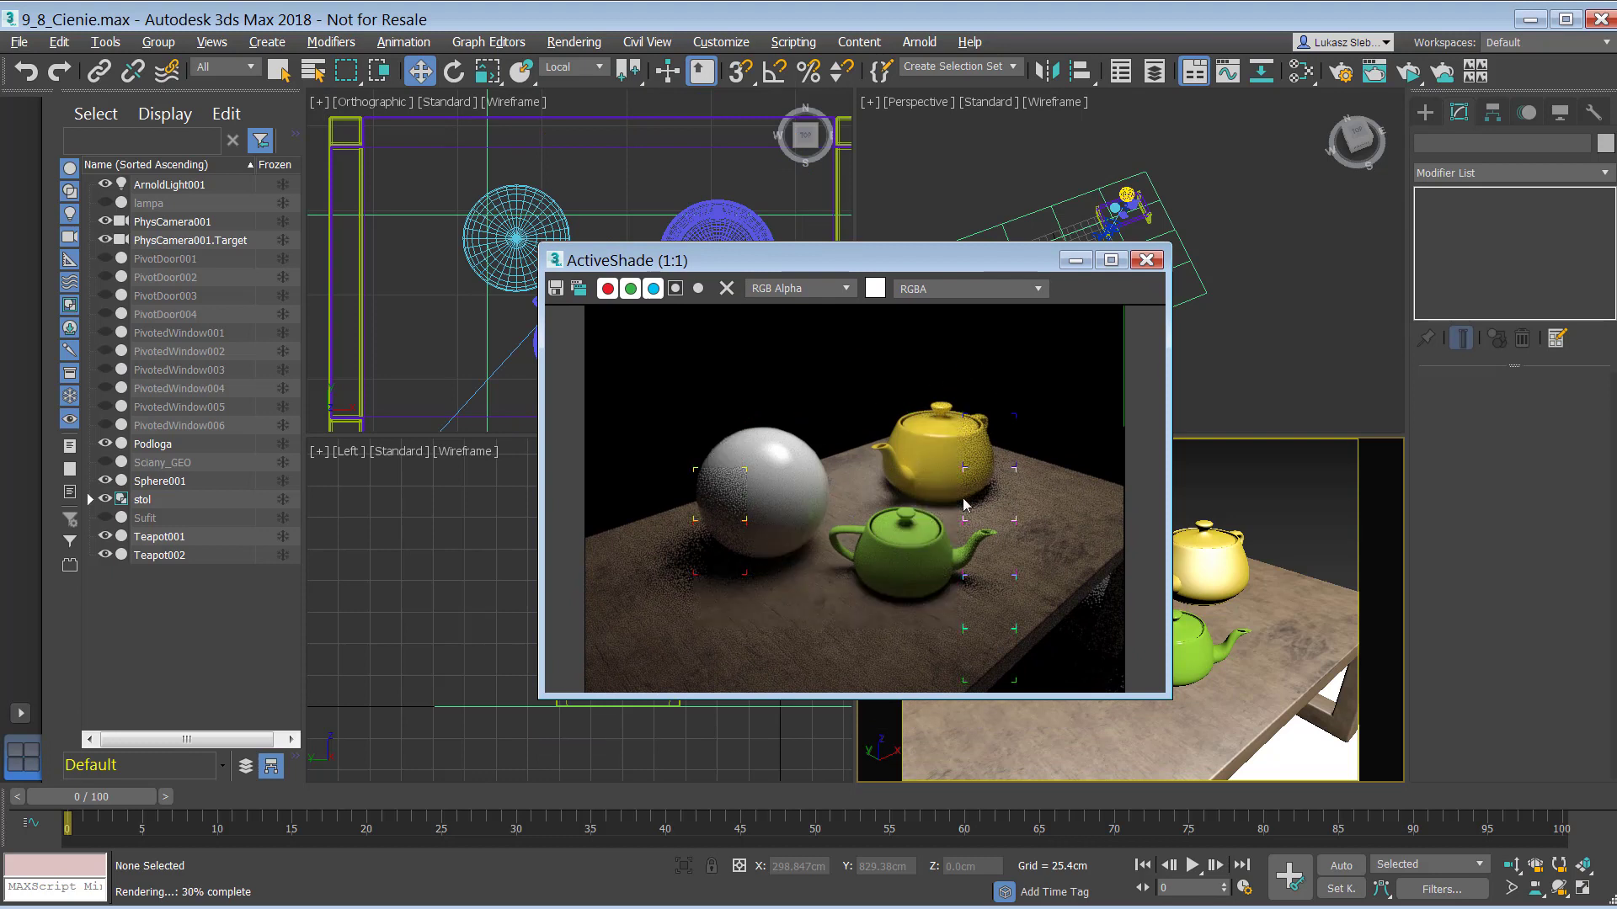
{"action": "left_click", "coordinate": [181, 185]}
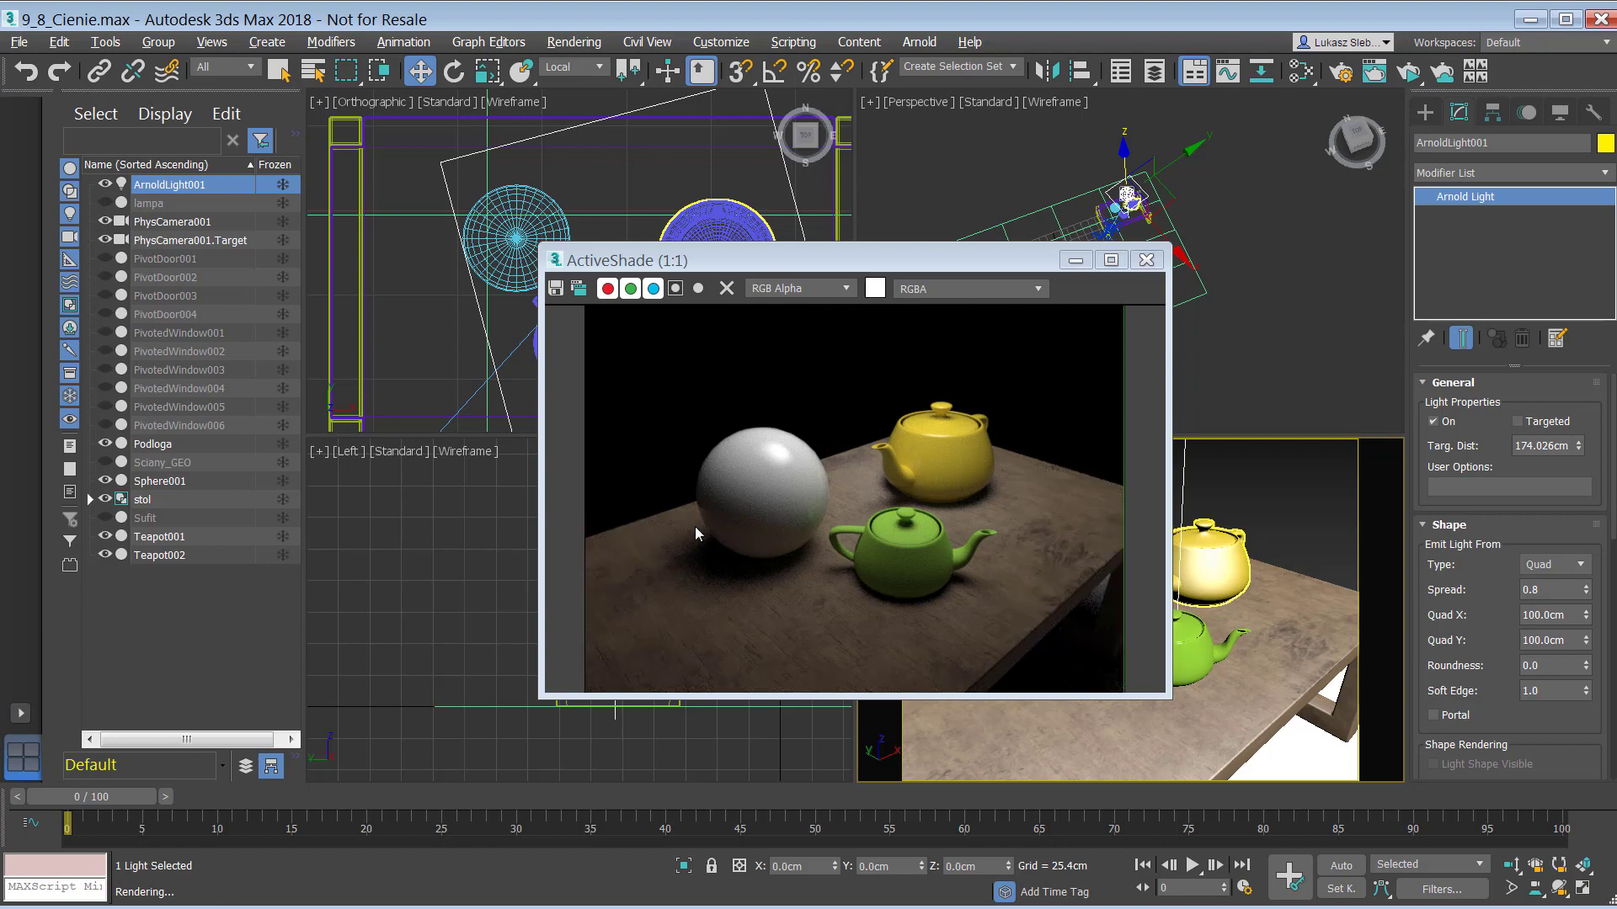
{"action": "left_click_drag", "start_coordinate": [958, 266], "coordinate": [781, 288]}
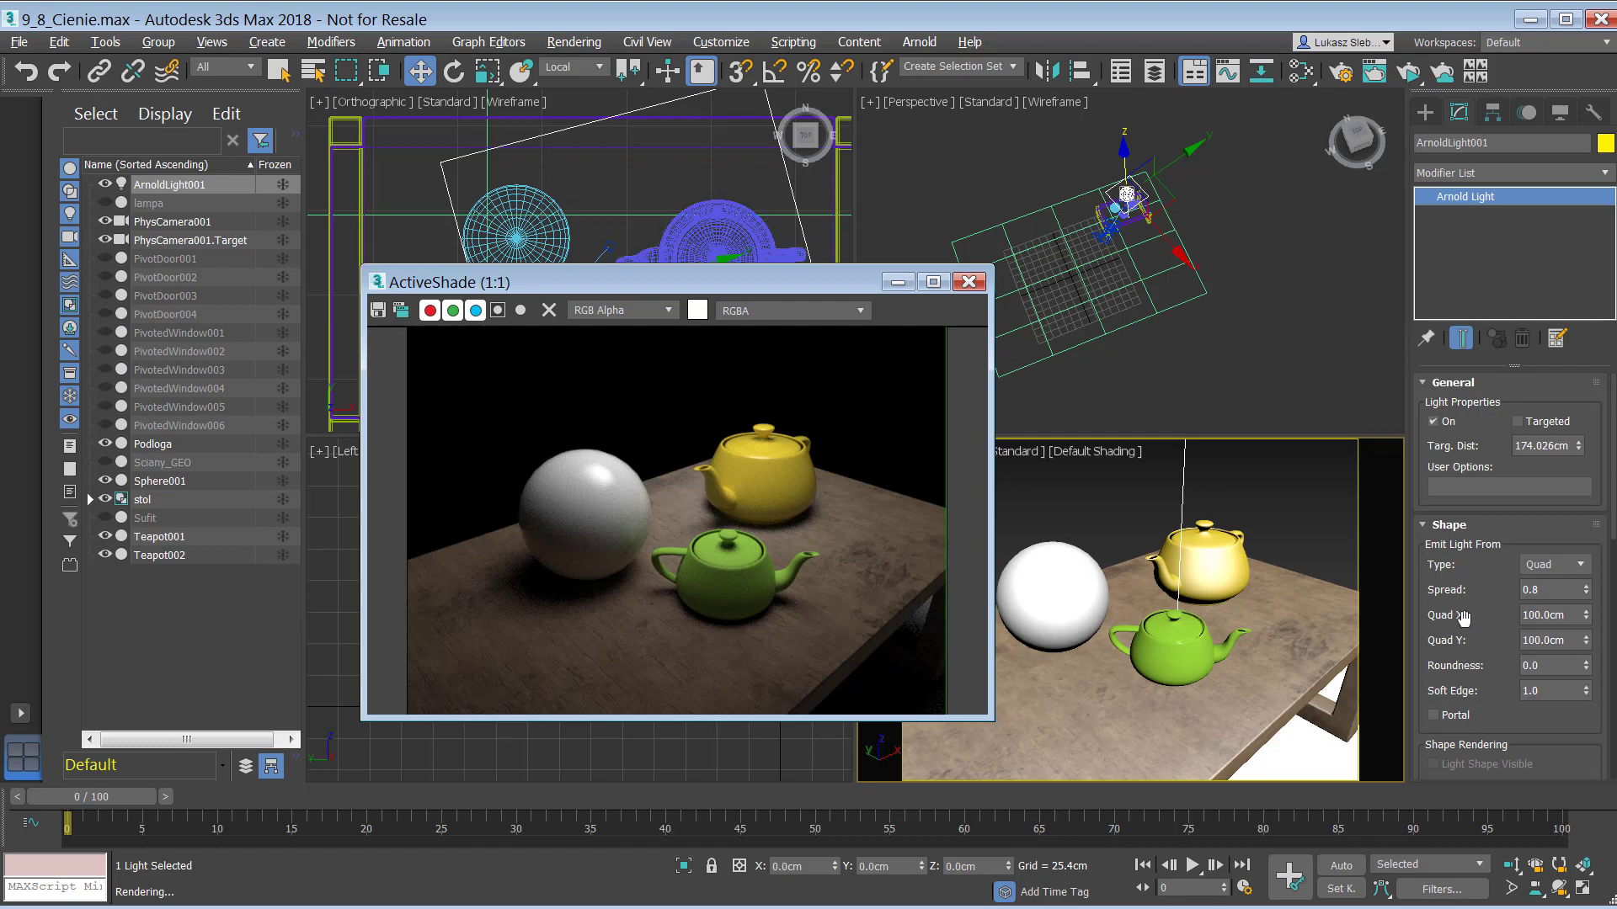
Set the quad light's Quad X and Quad Y to 10 cm, then orbit the Perspective view.
{"action": "scroll", "coordinate": [1158, 305], "scroll_direction": "up", "scroll_amount": 2}
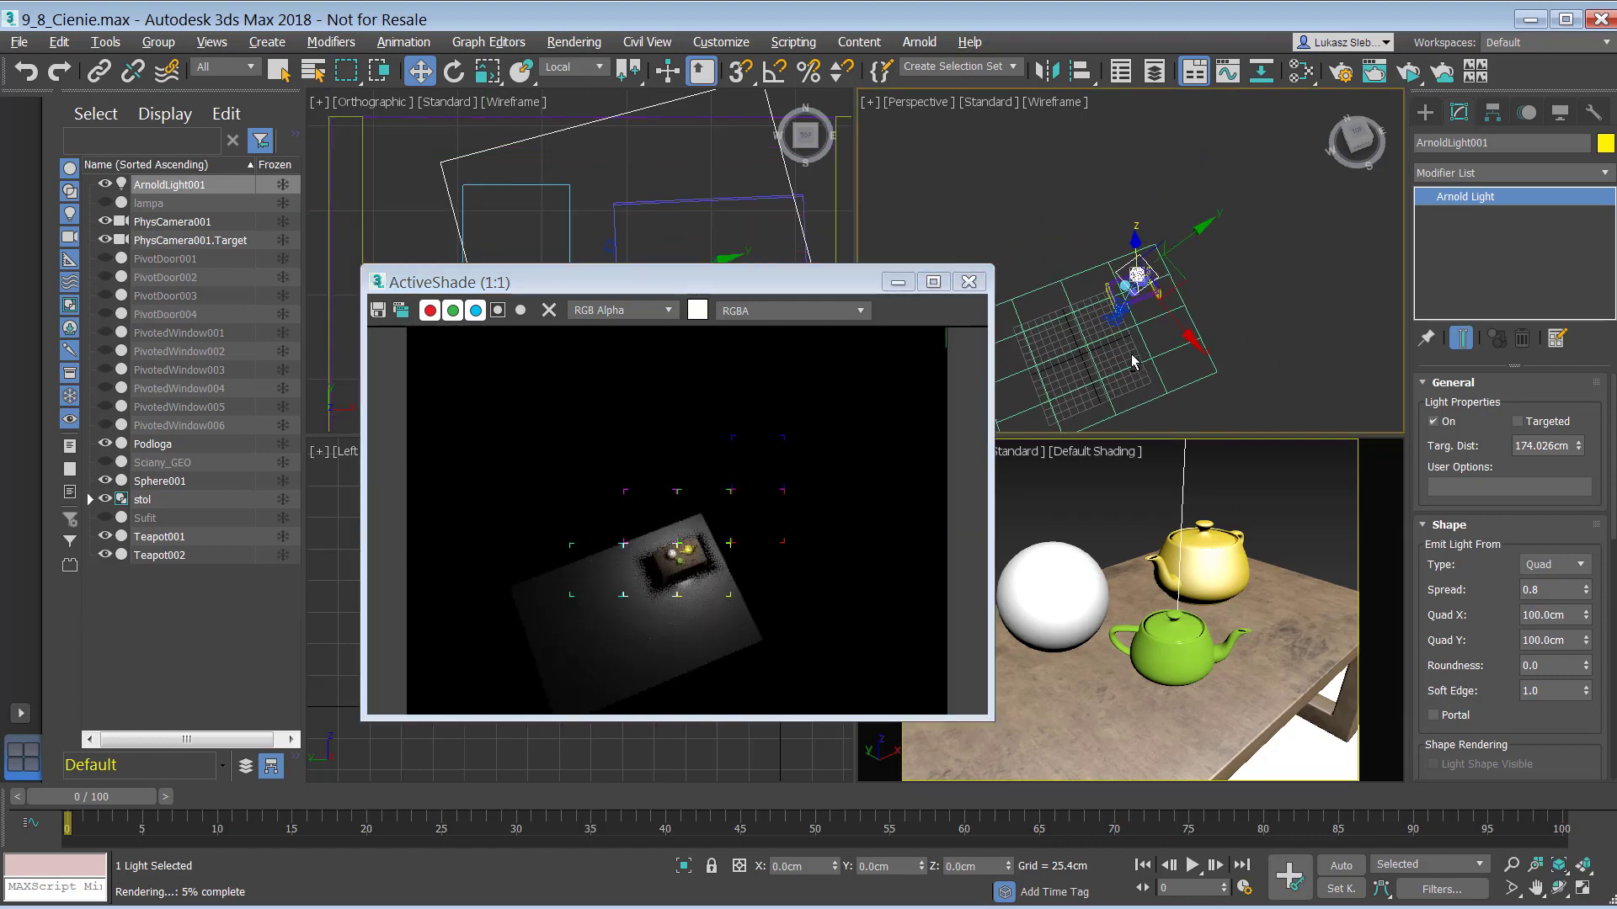
{"action": "scroll", "coordinate": [1125, 310], "scroll_direction": "up", "scroll_amount": 2}
{"action": "scroll", "coordinate": [1124, 310], "scroll_direction": "up", "scroll_amount": 2}
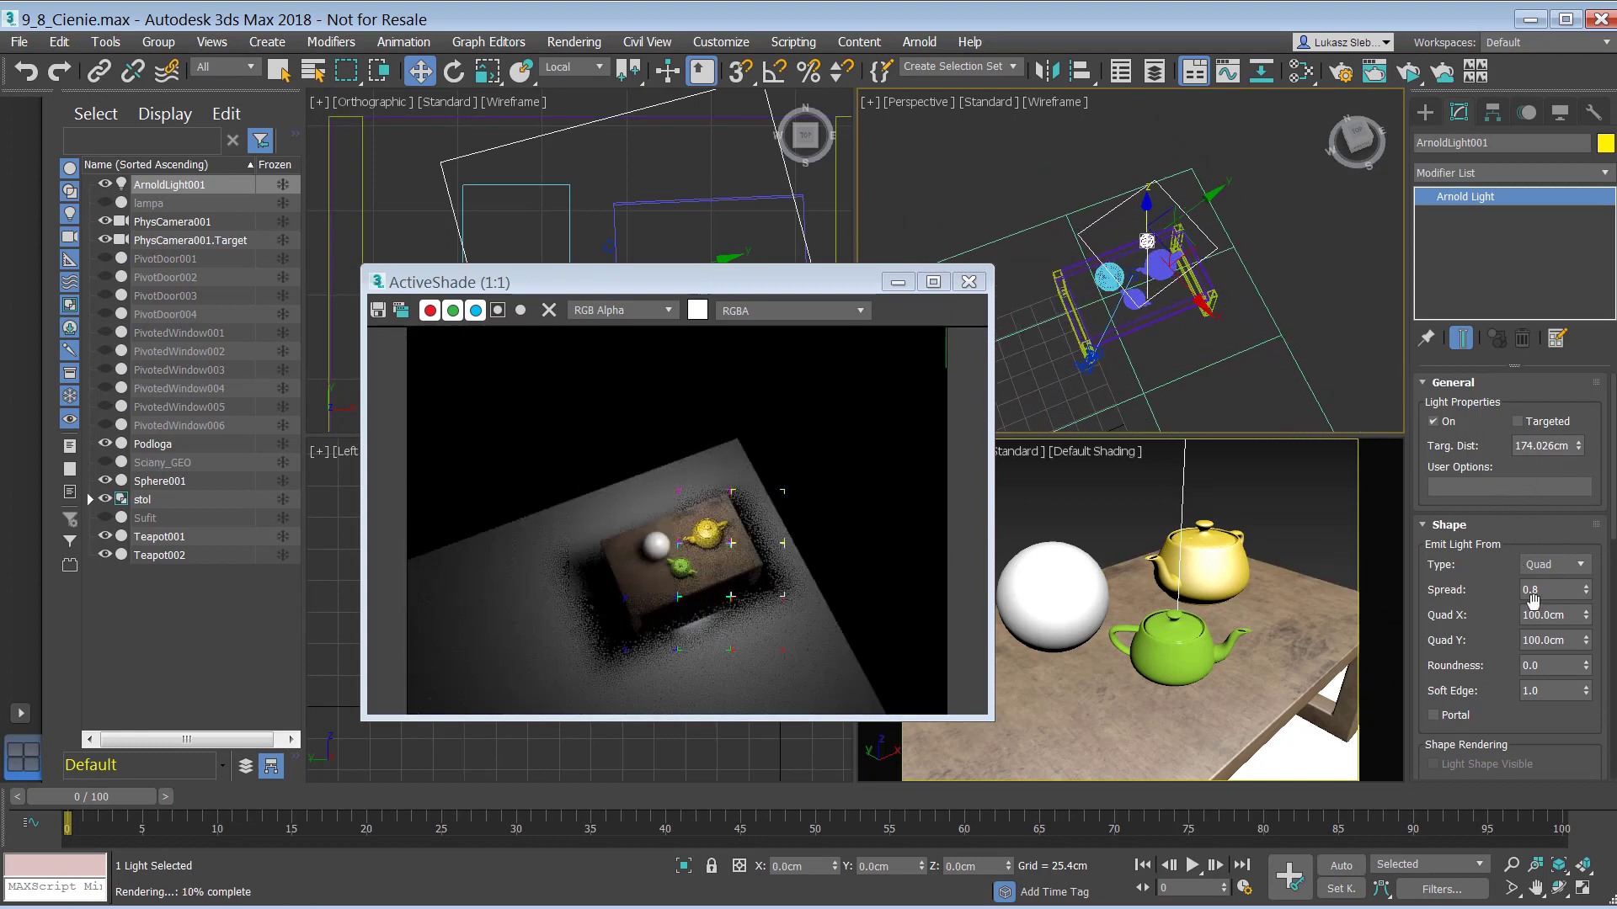
{"action": "left_click_drag", "start_coordinate": [1563, 615], "coordinate": [1457, 616]}
{"action": "type", "text": "10"}
{"action": "key", "text": "Tab"}
{"action": "type", "text": "10"}
{"action": "key", "text": "Tab"}
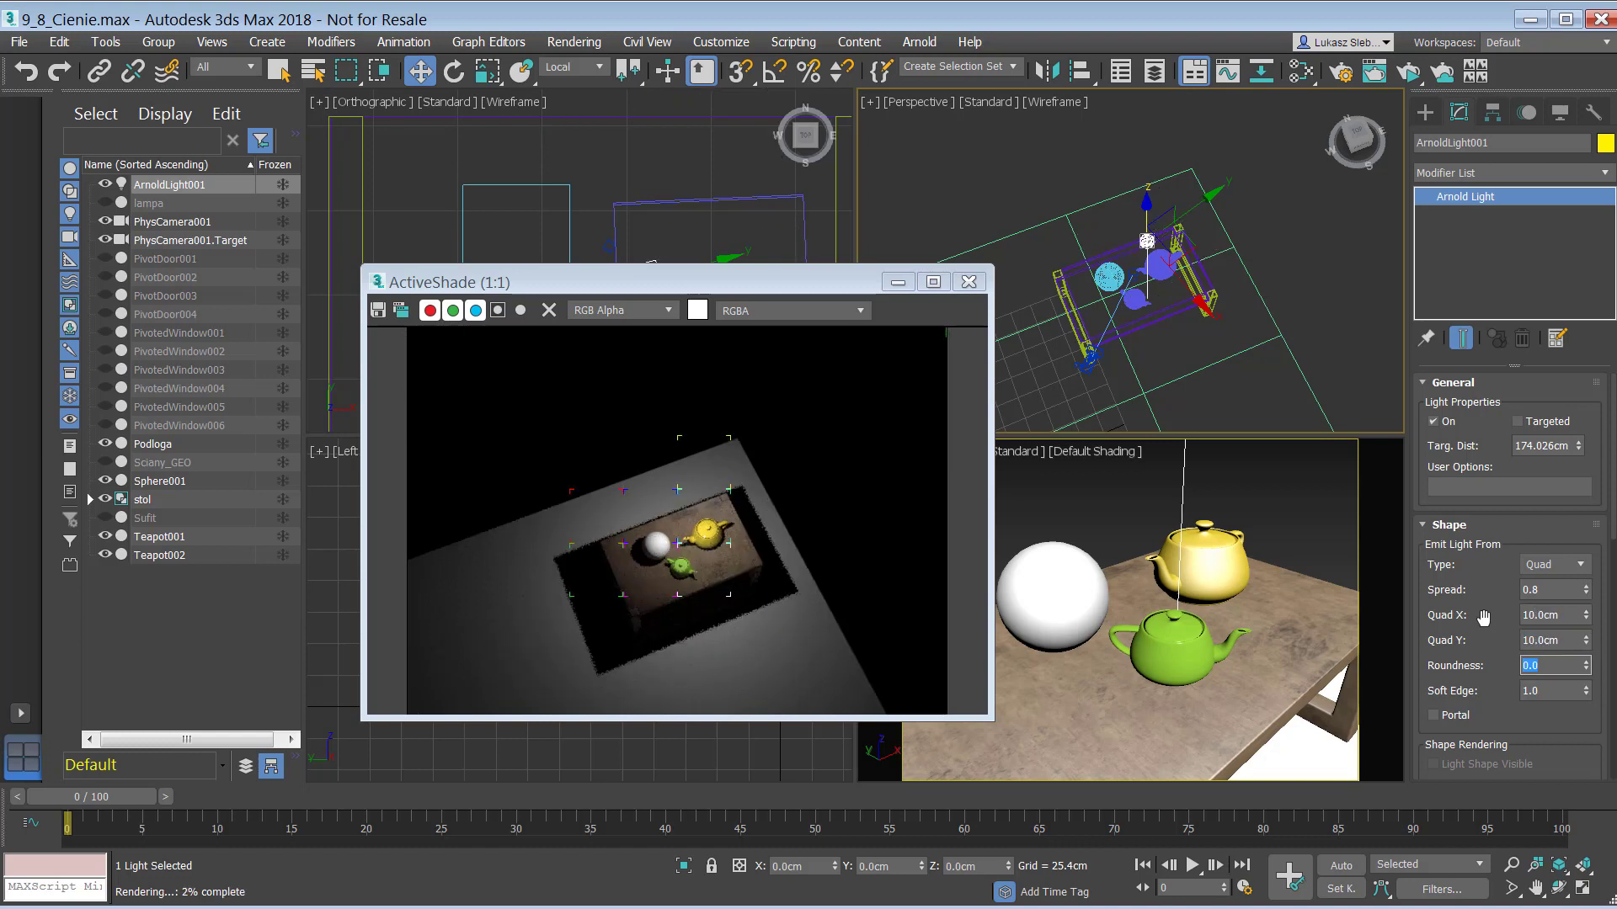
{"action": "left_click", "coordinate": [1128, 491]}
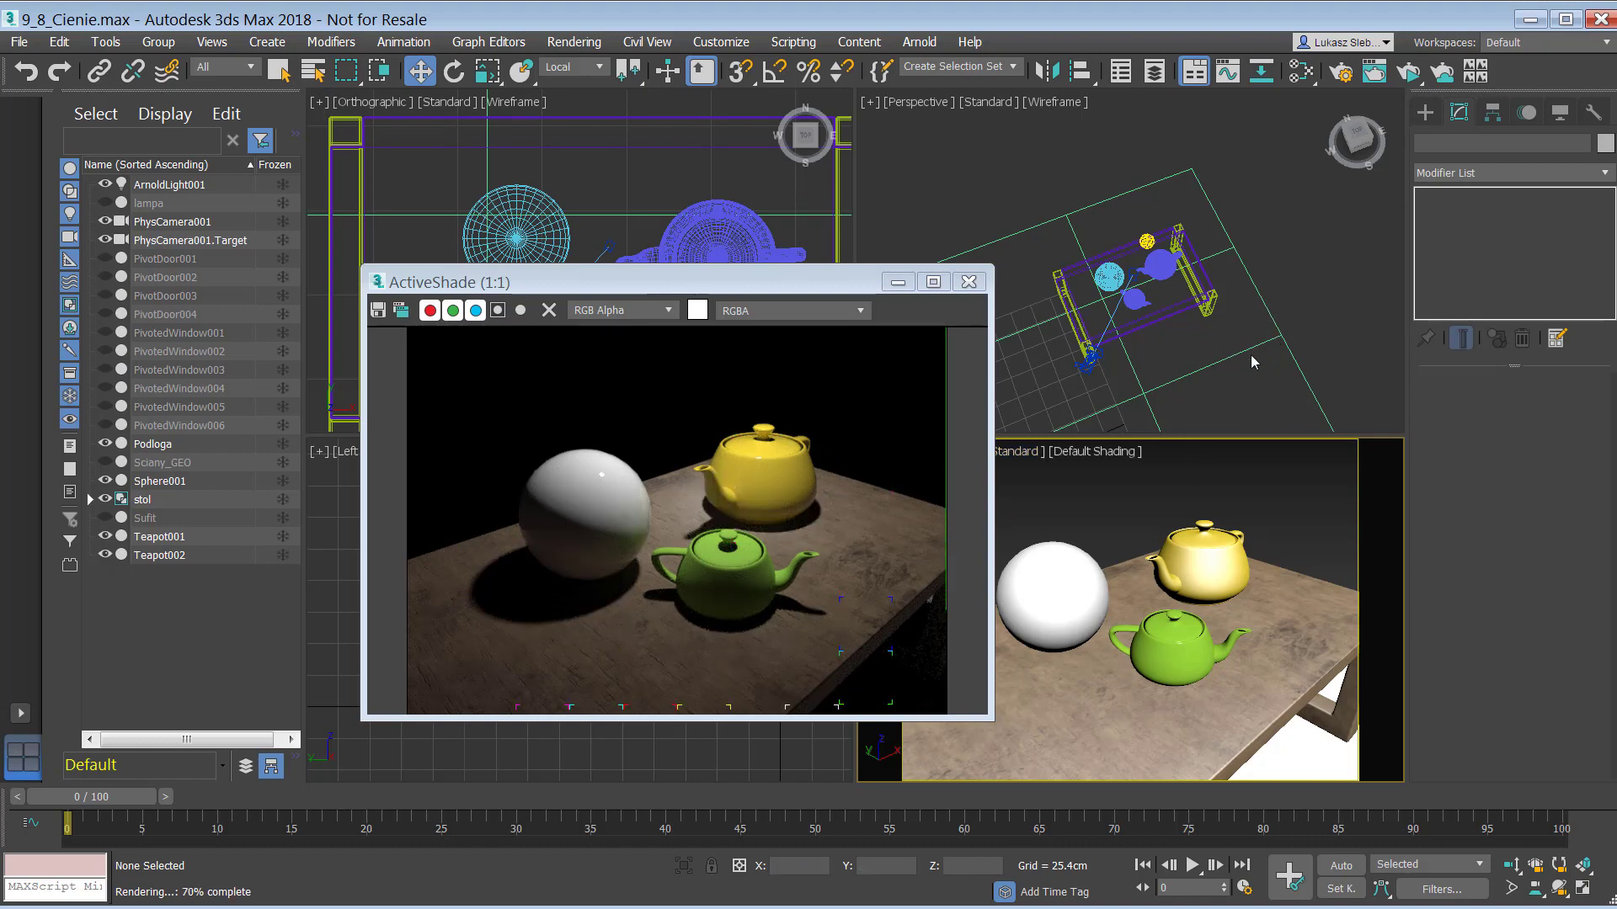
{"action": "middle_click_drag", "start_coordinate": [1252, 362], "coordinate": [1165, 245], "text": "alt"}
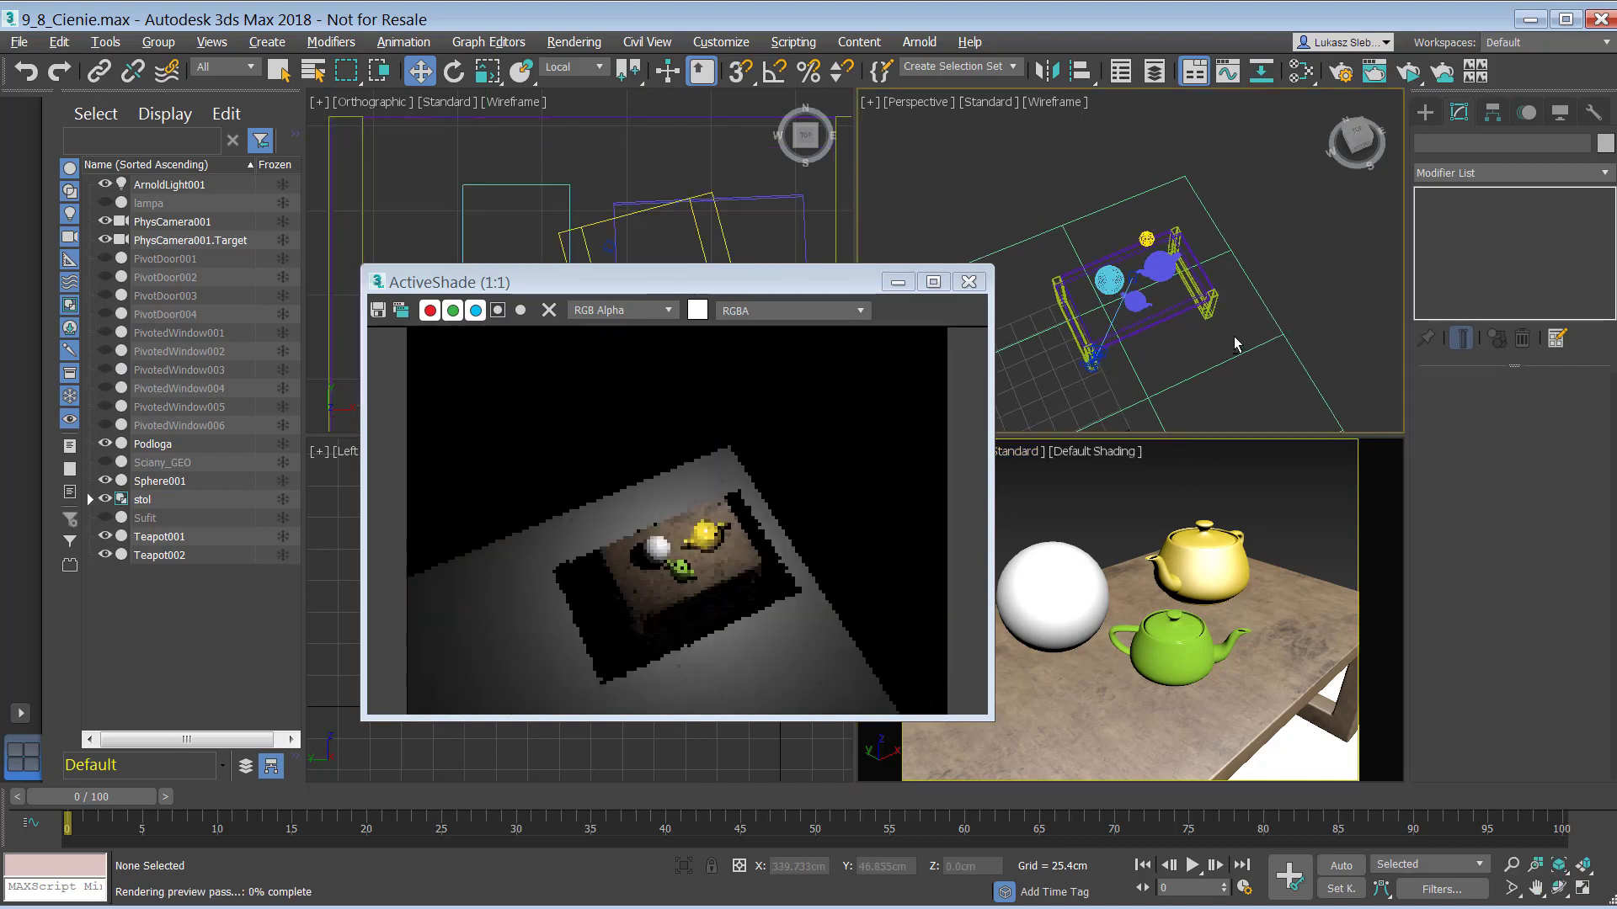
Reselect the Arnold light and change its colour to light yellow.
{"action": "left_click", "coordinate": [1149, 228]}
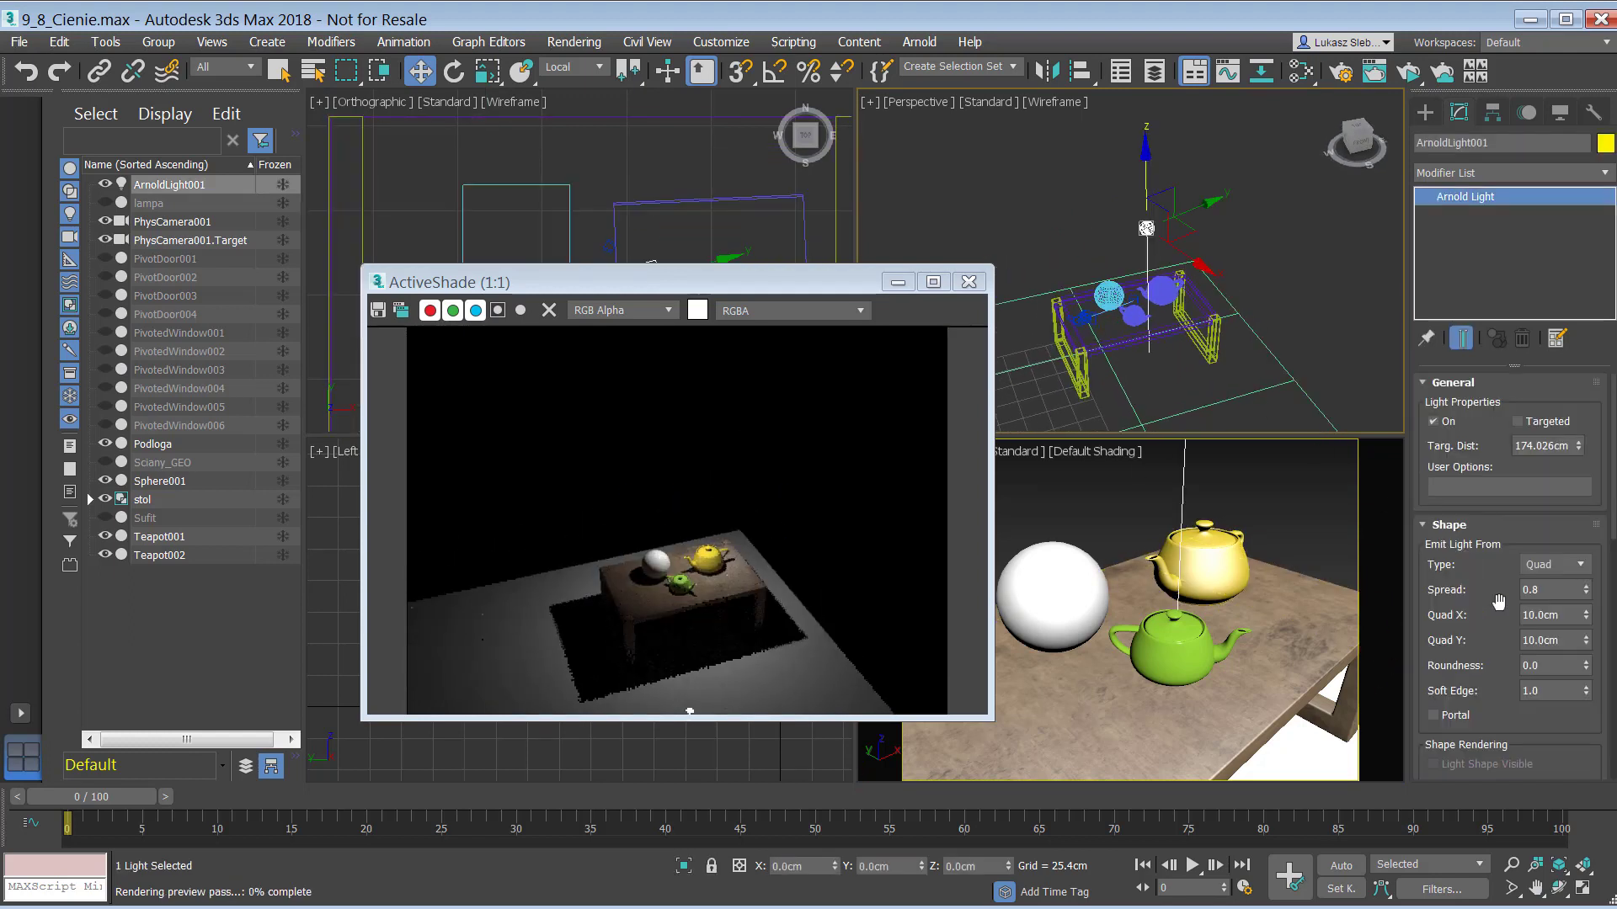
{"action": "scroll", "coordinate": [1485, 641], "scroll_direction": "down", "scroll_amount": 5}
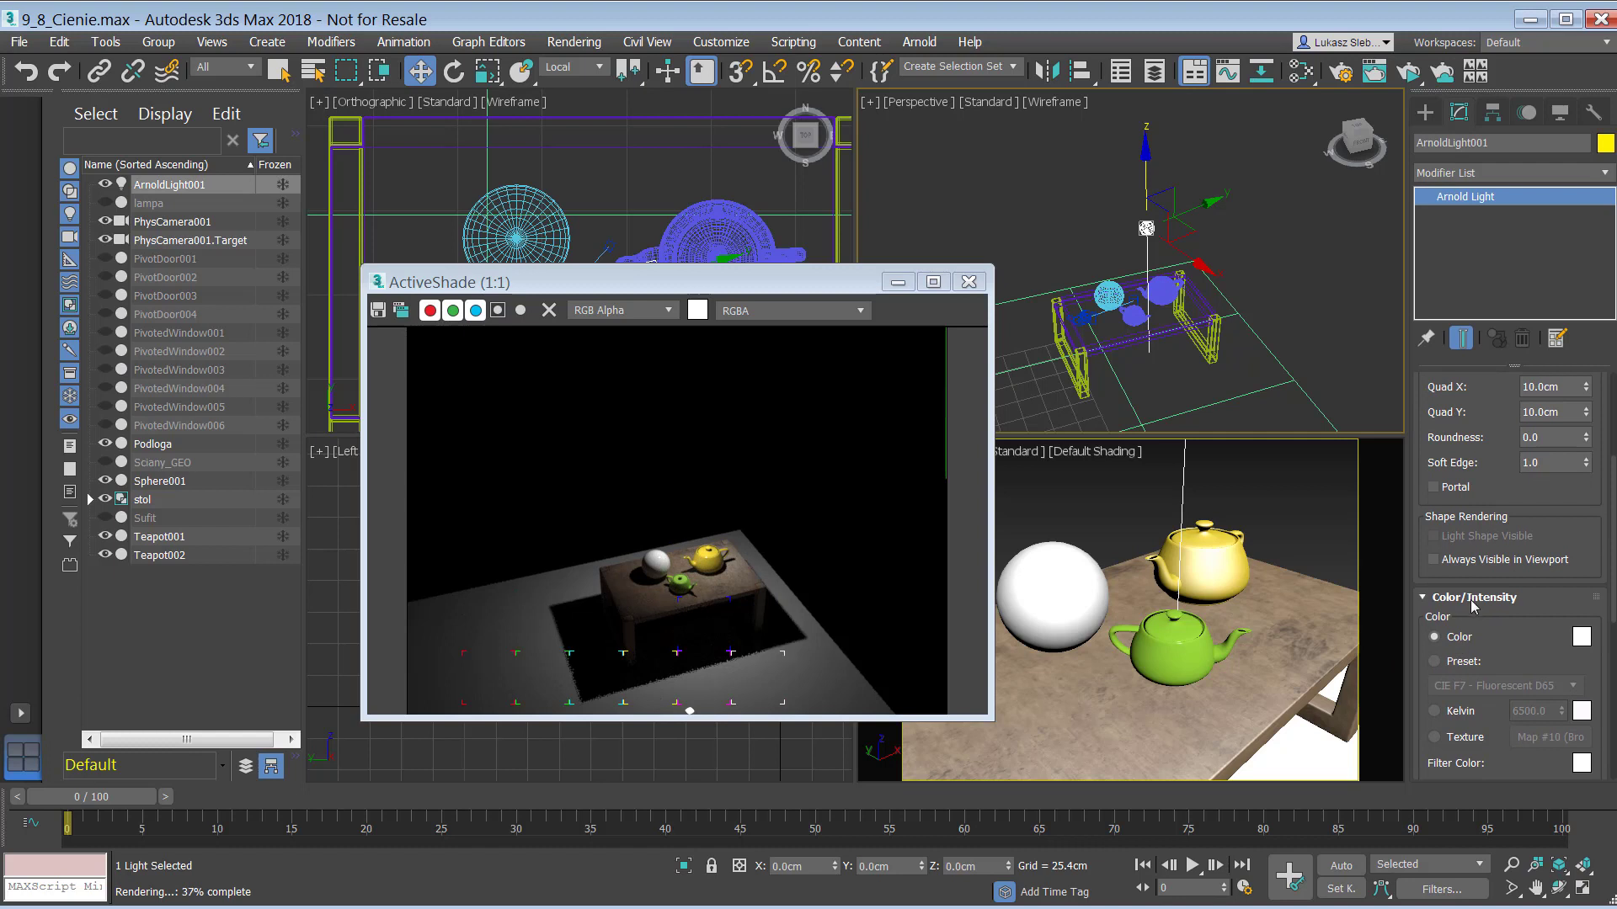
{"action": "left_click_drag", "start_coordinate": [1554, 485], "coordinate": [1555, 424]}
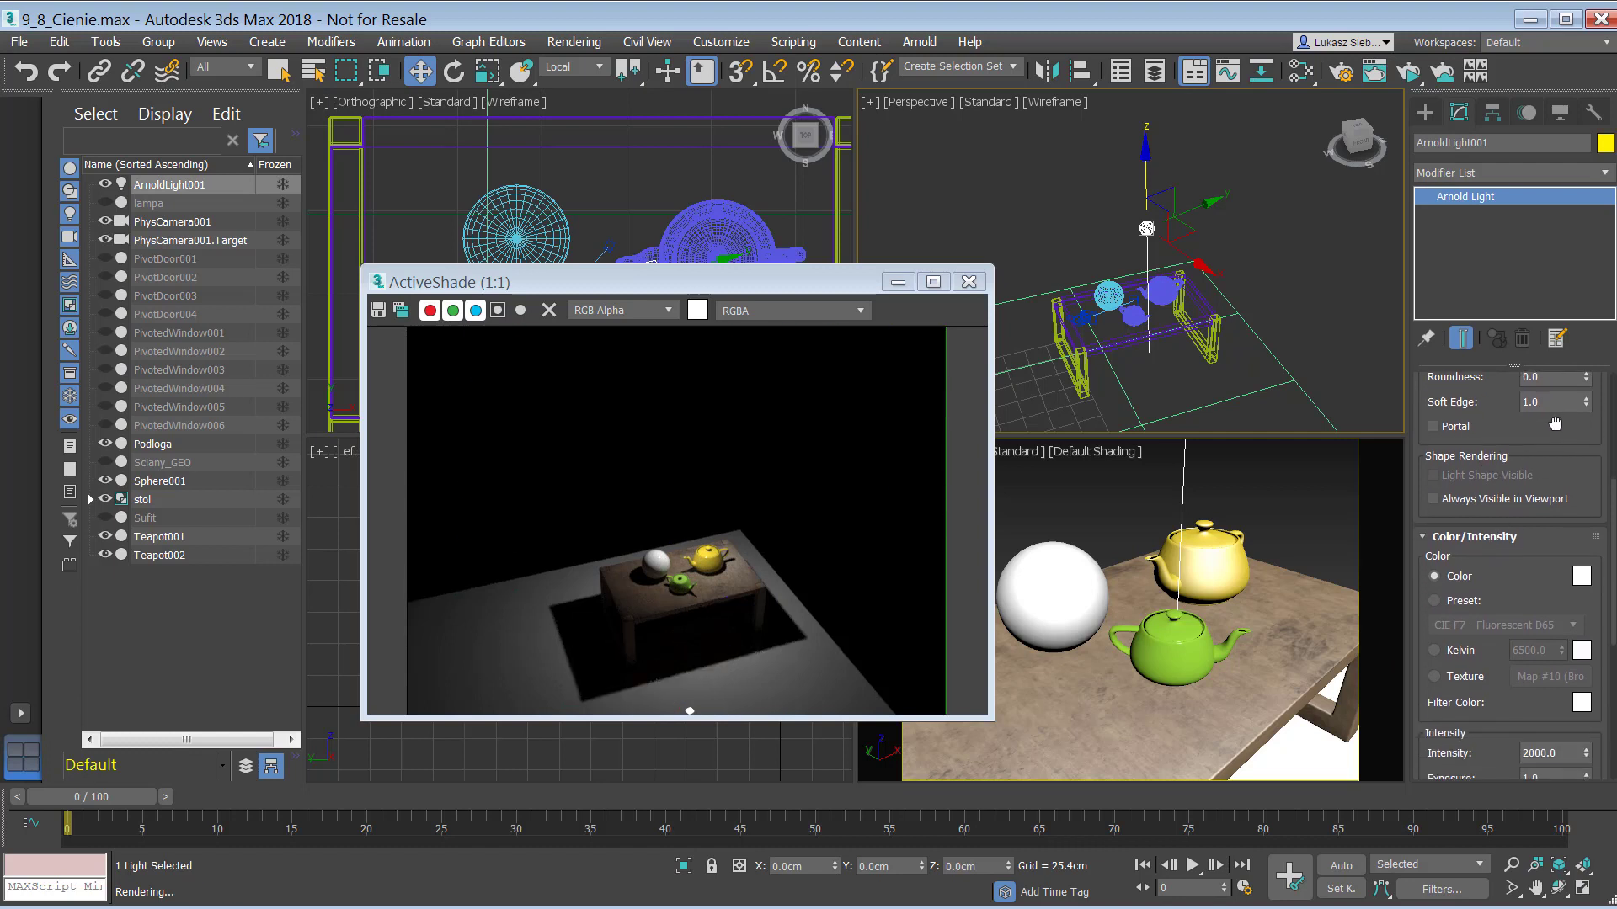
{"action": "scroll", "coordinate": [1554, 423], "scroll_direction": "down", "scroll_amount": 3}
{"action": "scroll", "coordinate": [1503, 459], "scroll_direction": "down", "scroll_amount": 2}
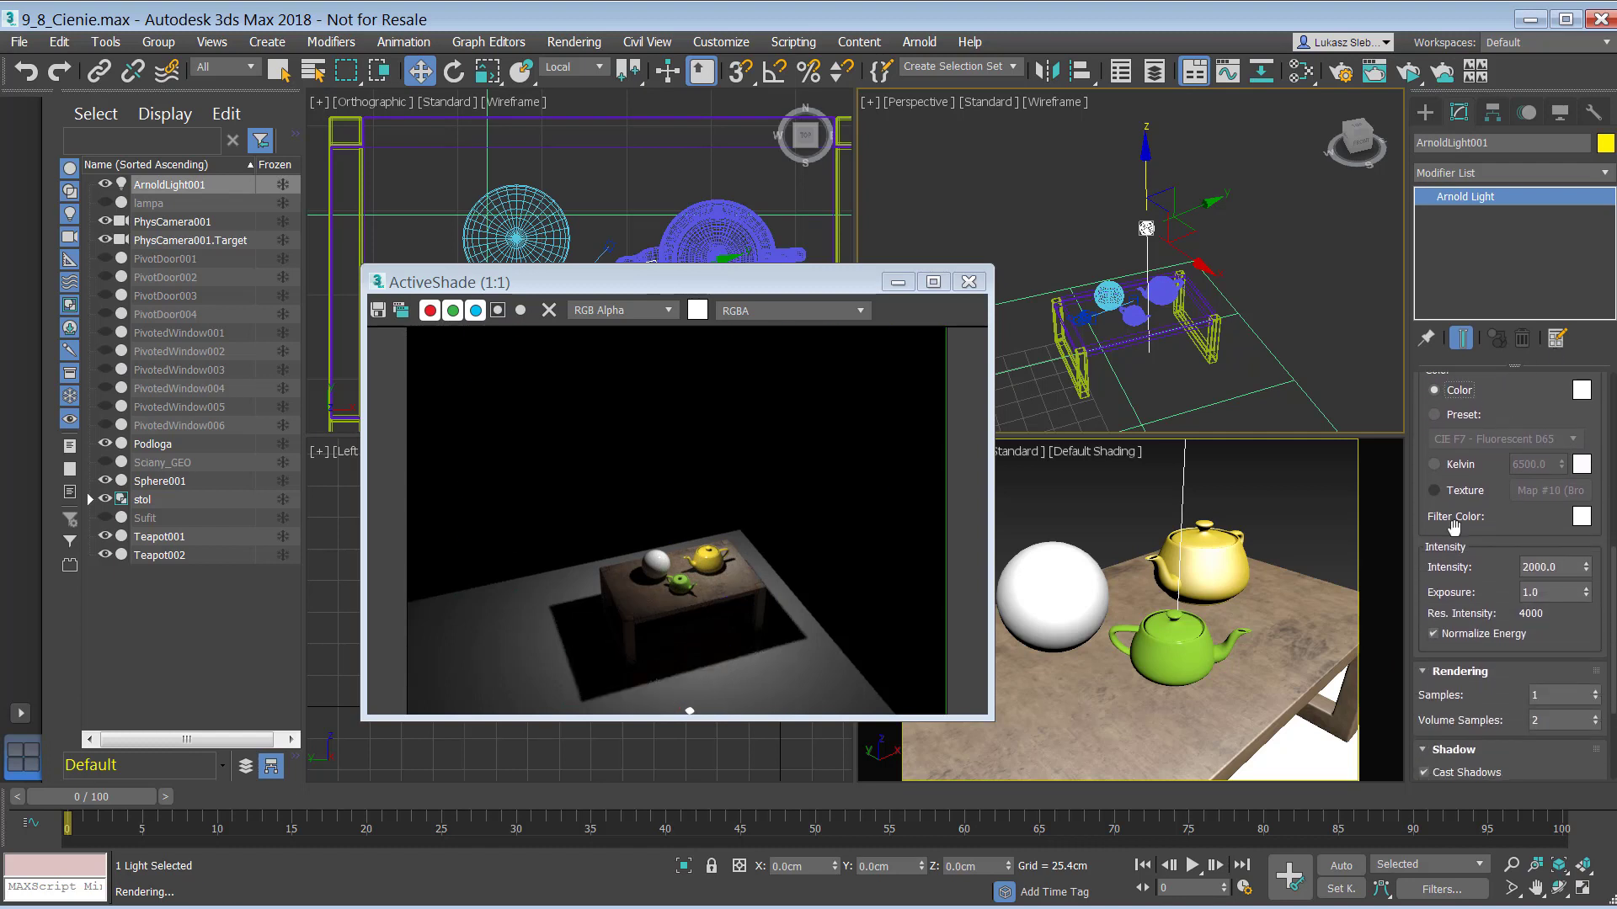
{"action": "scroll", "coordinate": [1448, 522], "scroll_direction": "up", "scroll_amount": 1}
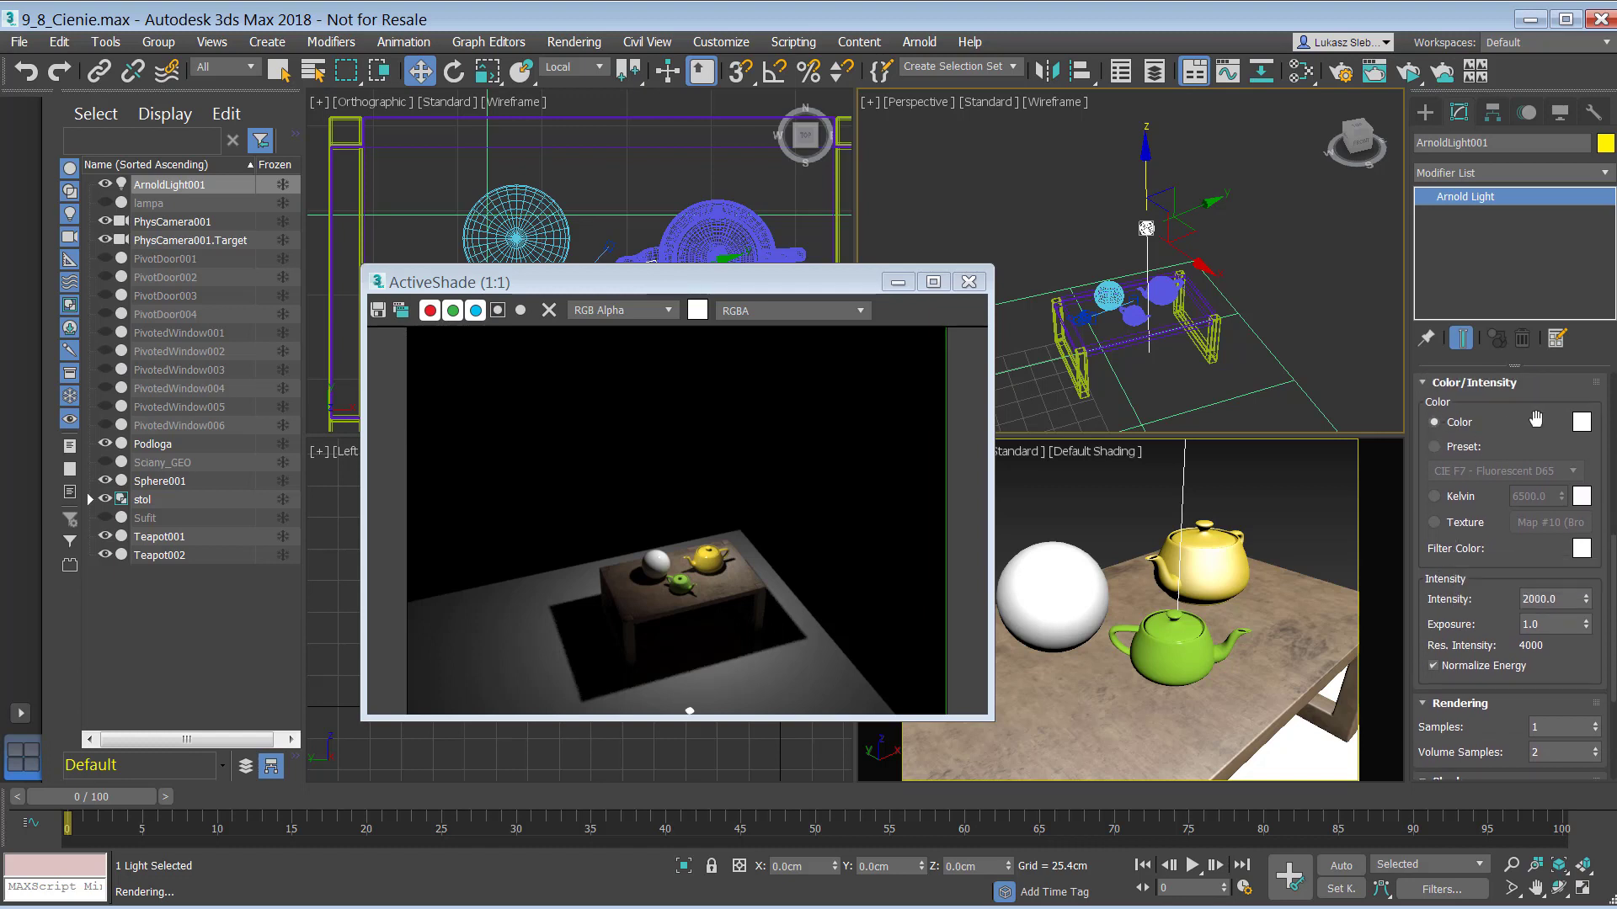
{"action": "left_click", "coordinate": [1582, 423]}
{"action": "left_click_drag", "start_coordinate": [863, 202], "coordinate": [892, 223]}
{"action": "left_click", "coordinate": [966, 321]}
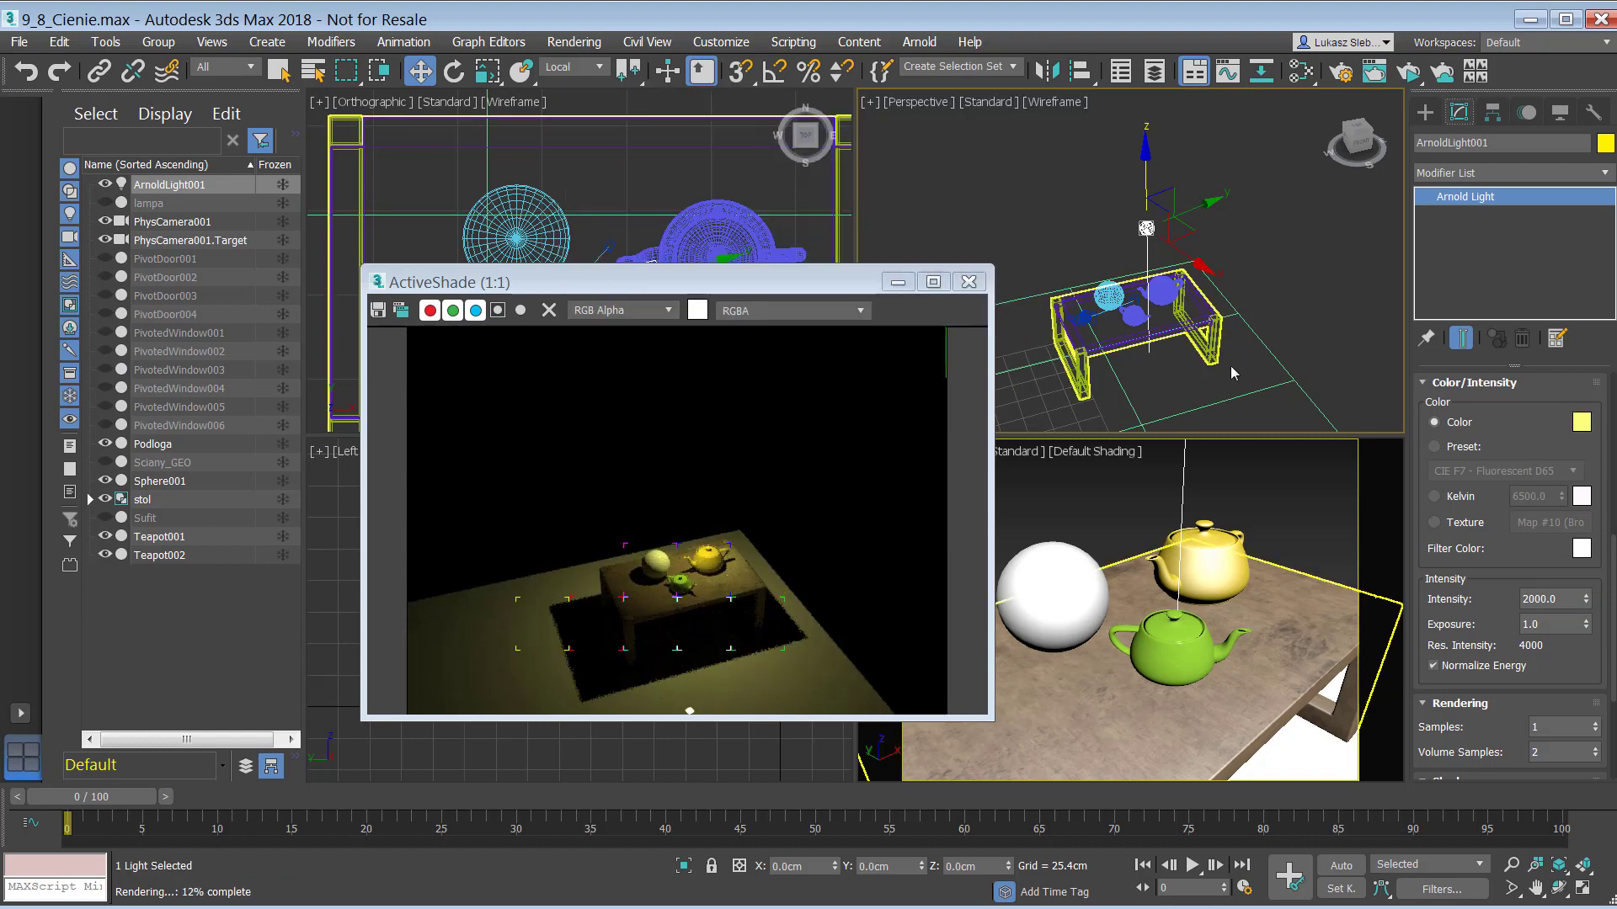
Apply the CIE F2 - Fluorescent Cool White colour preset, then switch to Kelvin temperature.
{"action": "left_click", "coordinate": [1462, 447]}
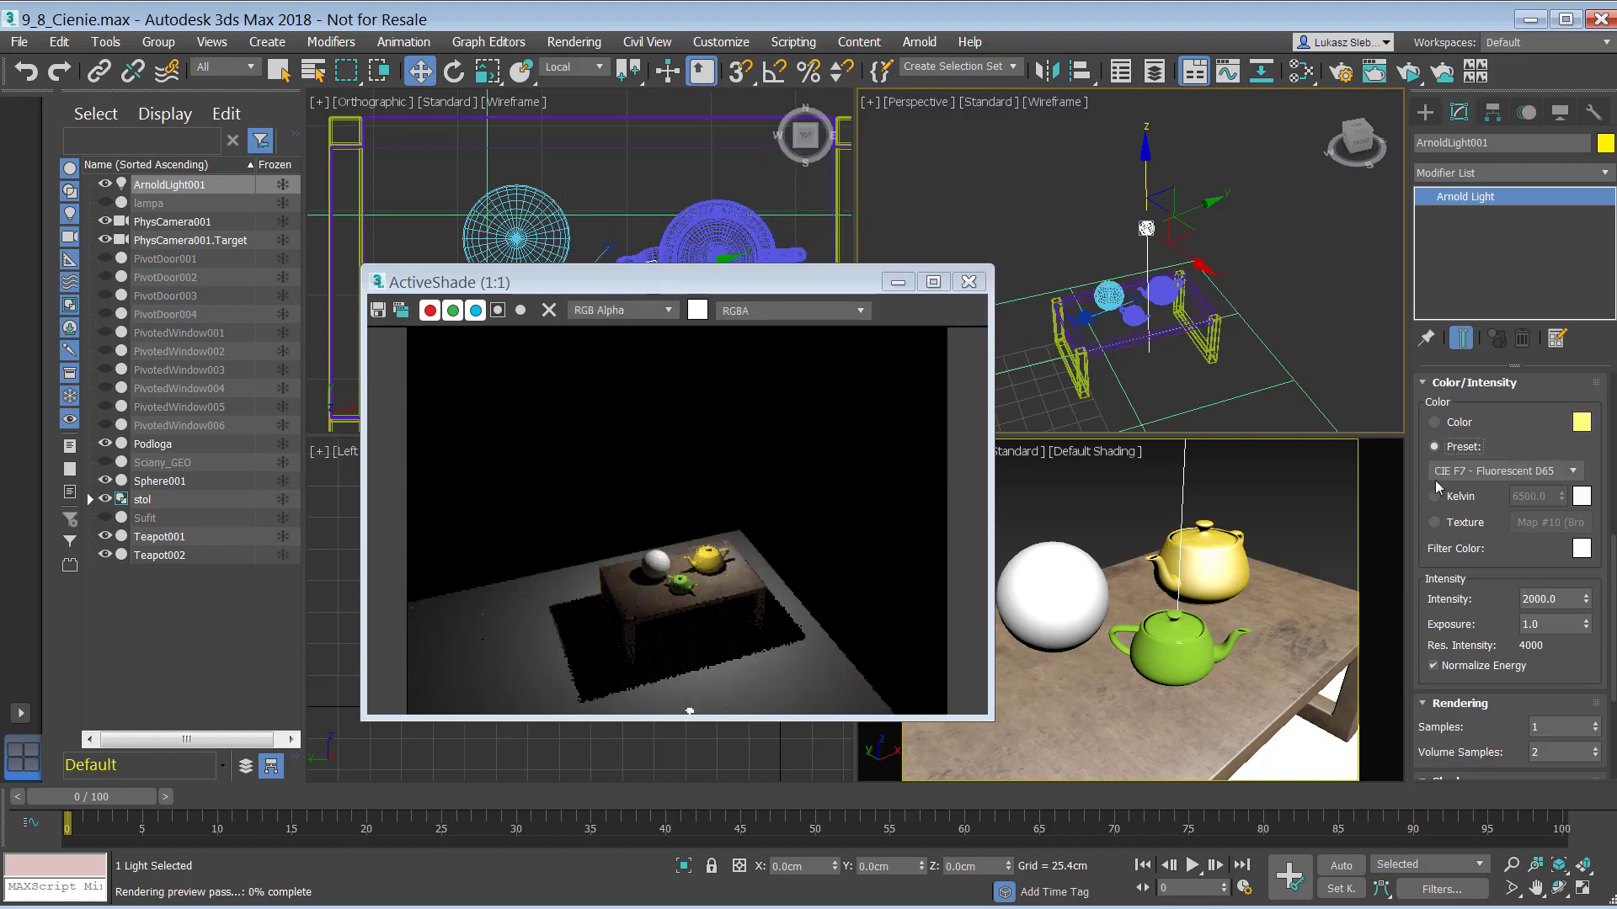
{"action": "left_click", "coordinate": [1537, 471]}
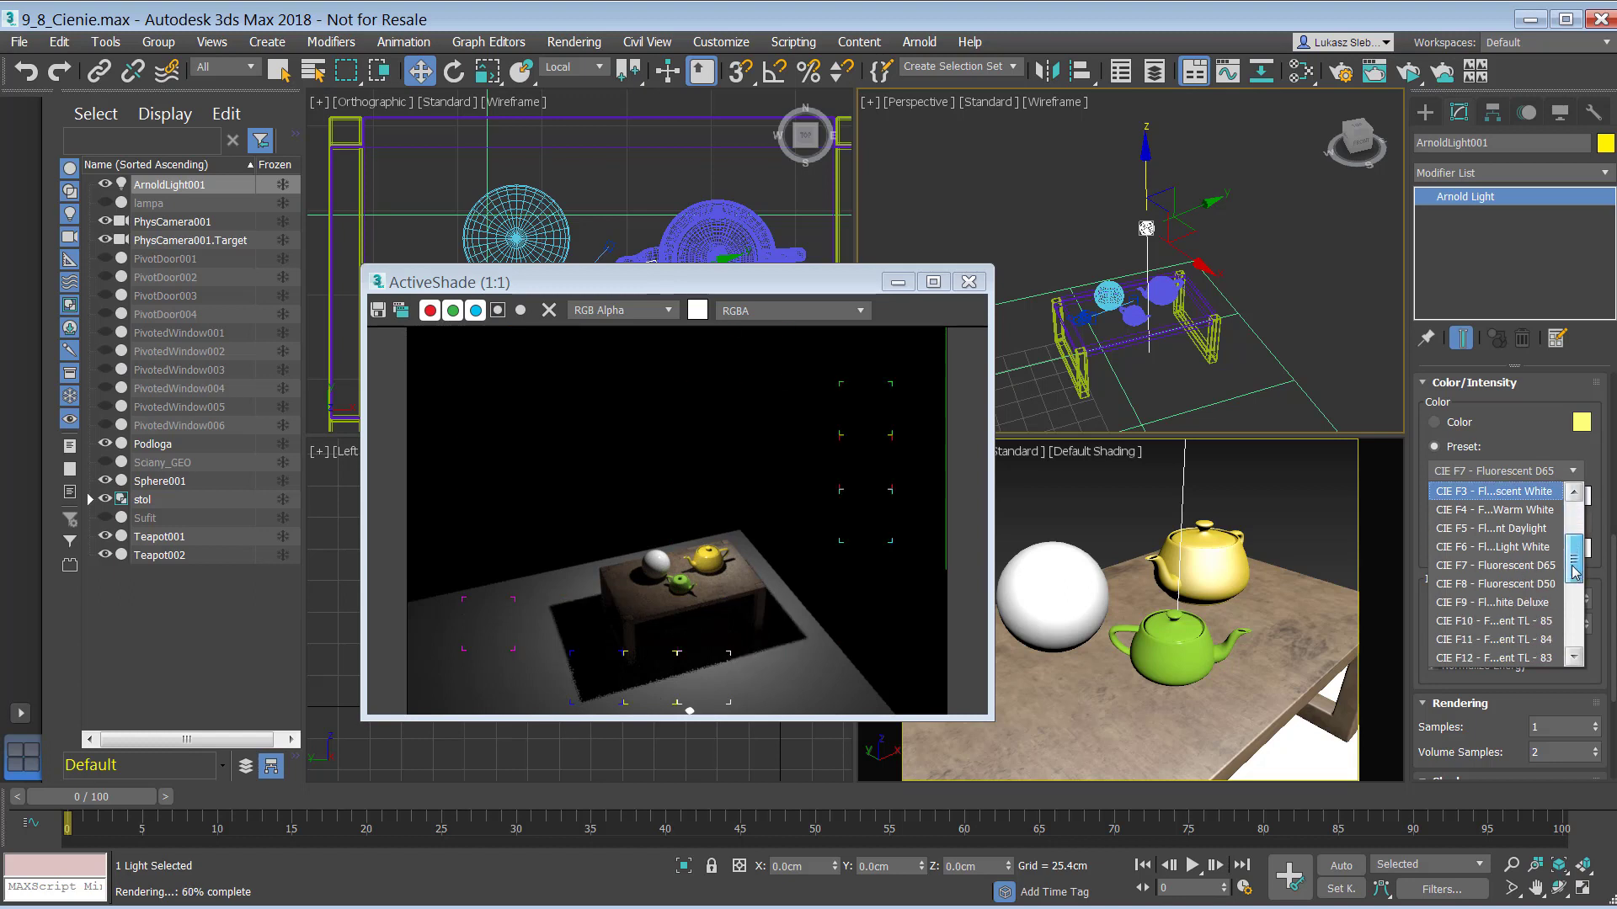
{"action": "left_click_drag", "start_coordinate": [1574, 560], "coordinate": [1573, 505]}
{"action": "left_click", "coordinate": [1527, 478]}
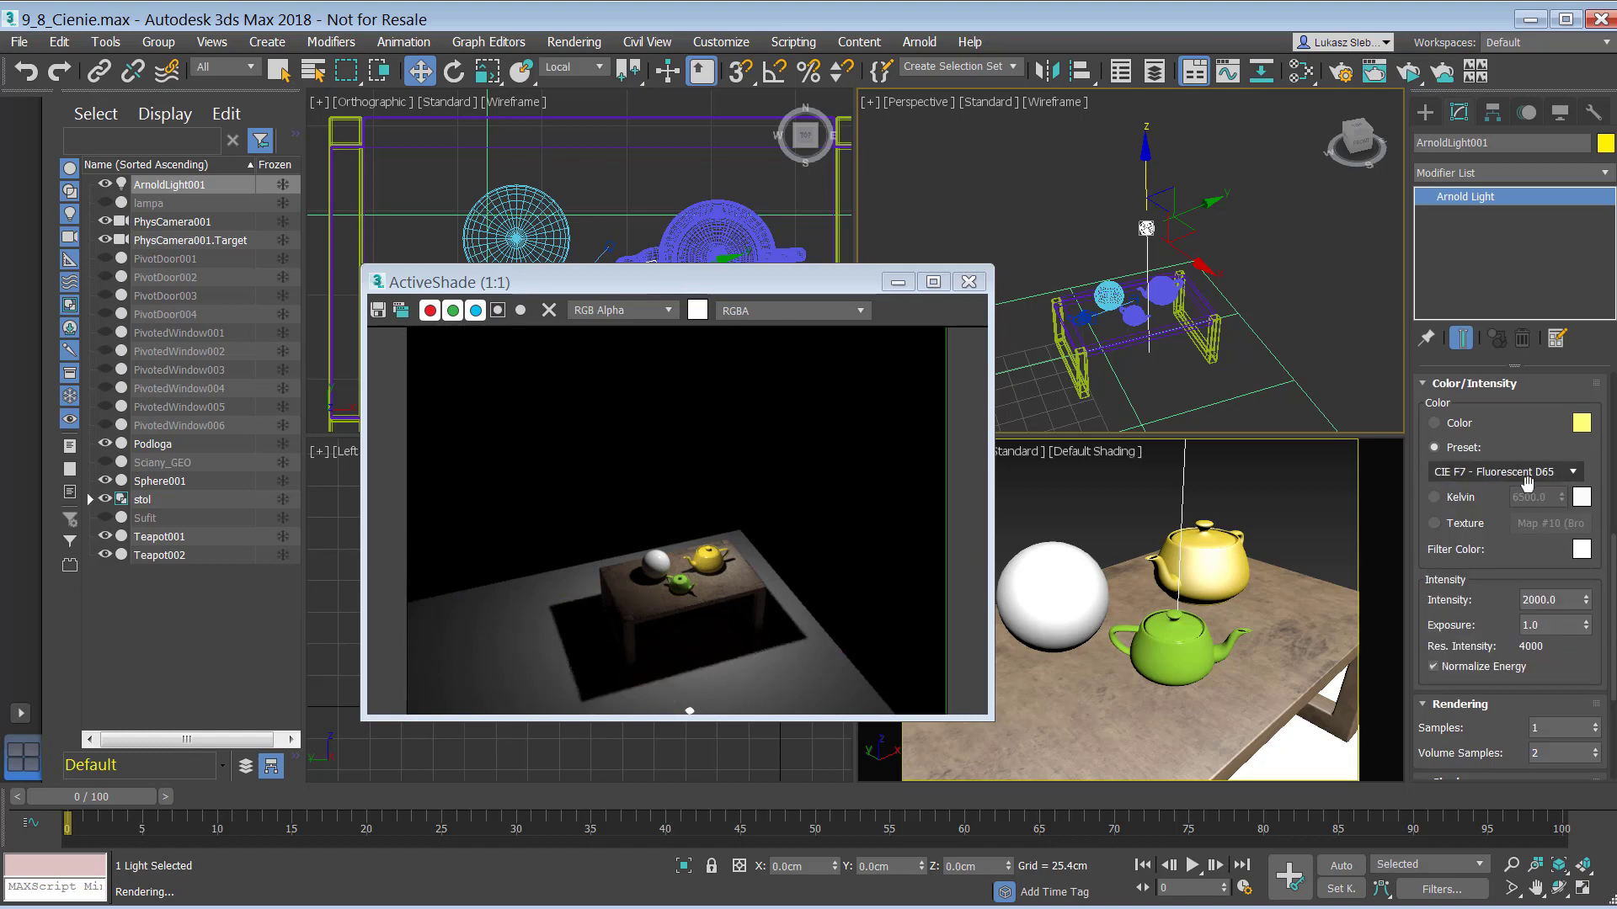
{"action": "left_click", "coordinate": [1571, 473]}
{"action": "left_click", "coordinate": [1512, 570]}
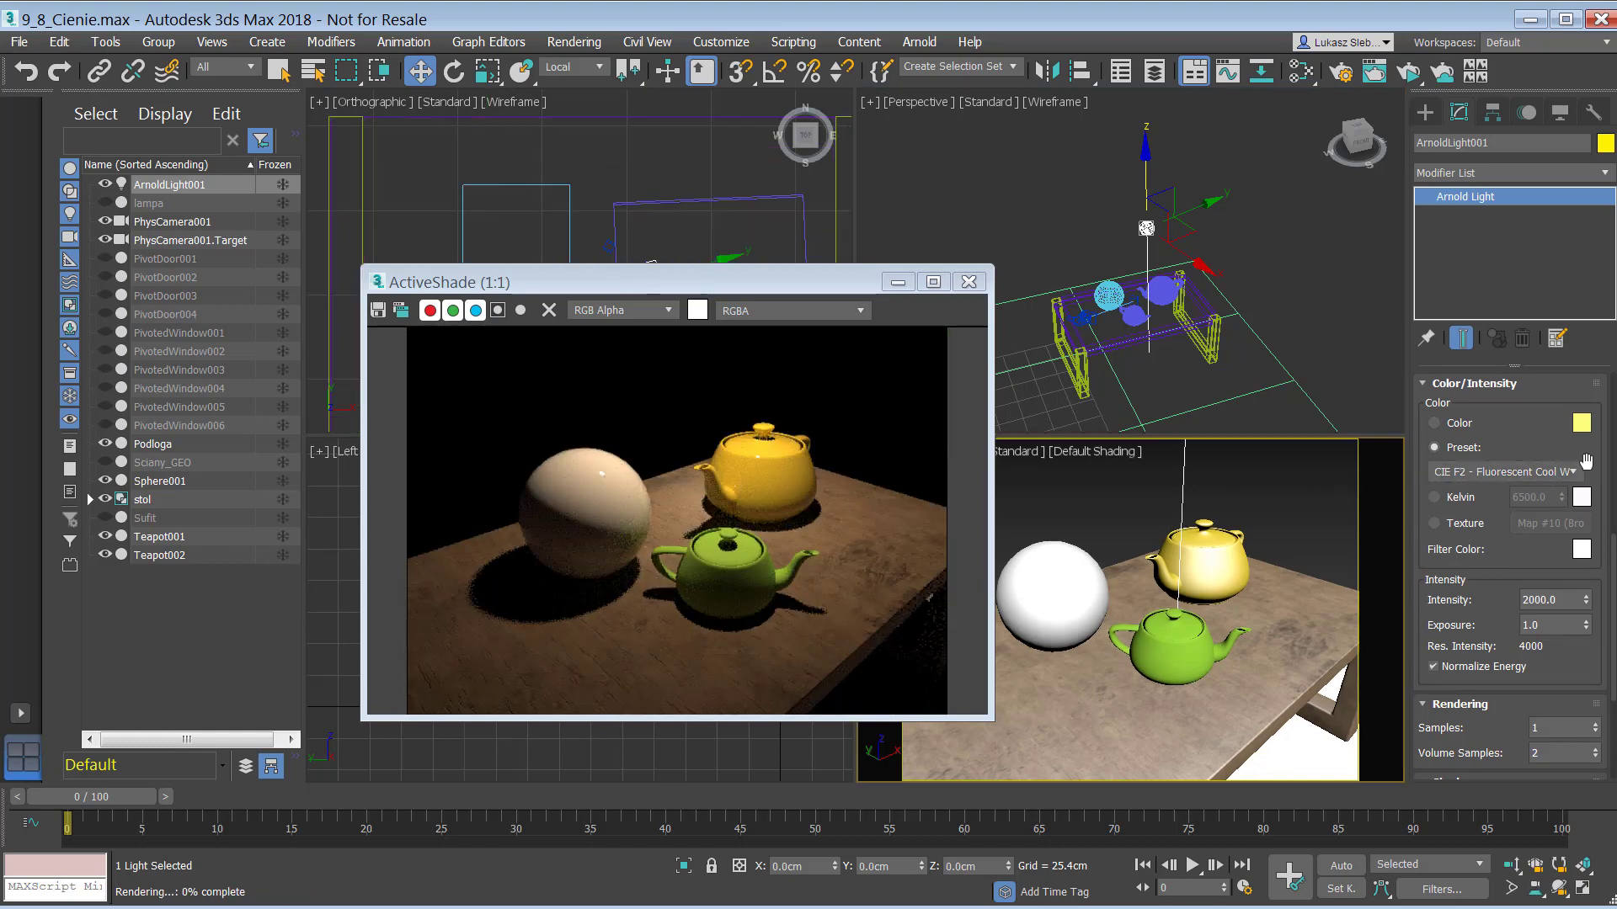
{"action": "left_click", "coordinate": [1455, 498]}
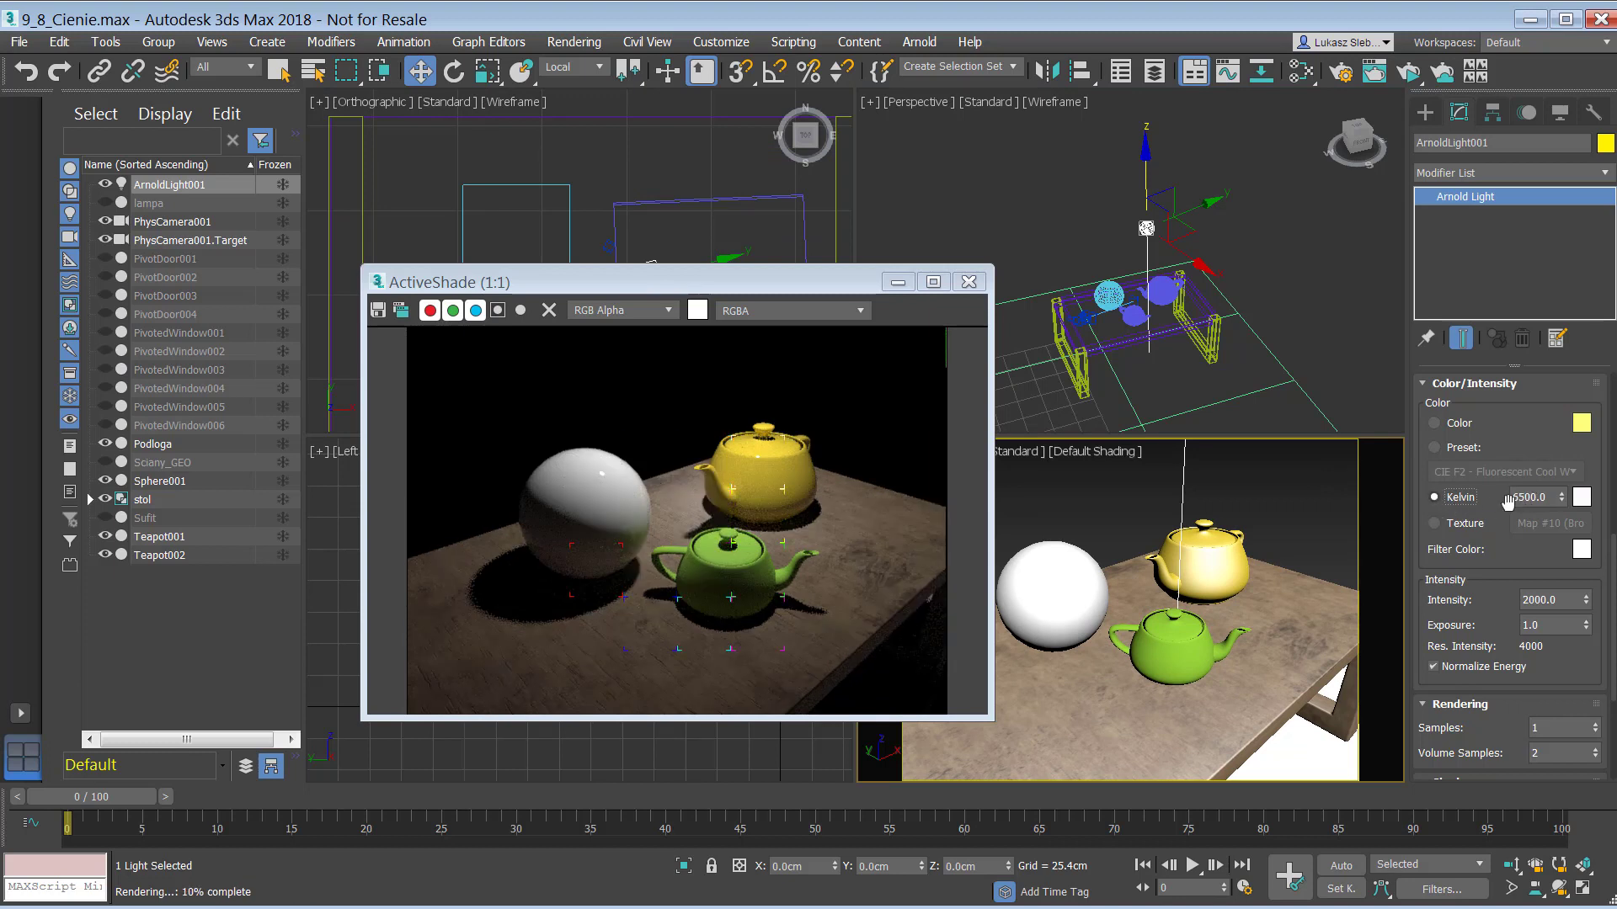
Lower the Kelvin temperature for warmer light, then reset the light colour to white (255, 255, 255).
{"action": "left_click_drag", "start_coordinate": [1509, 503], "coordinate": [1479, 505]}
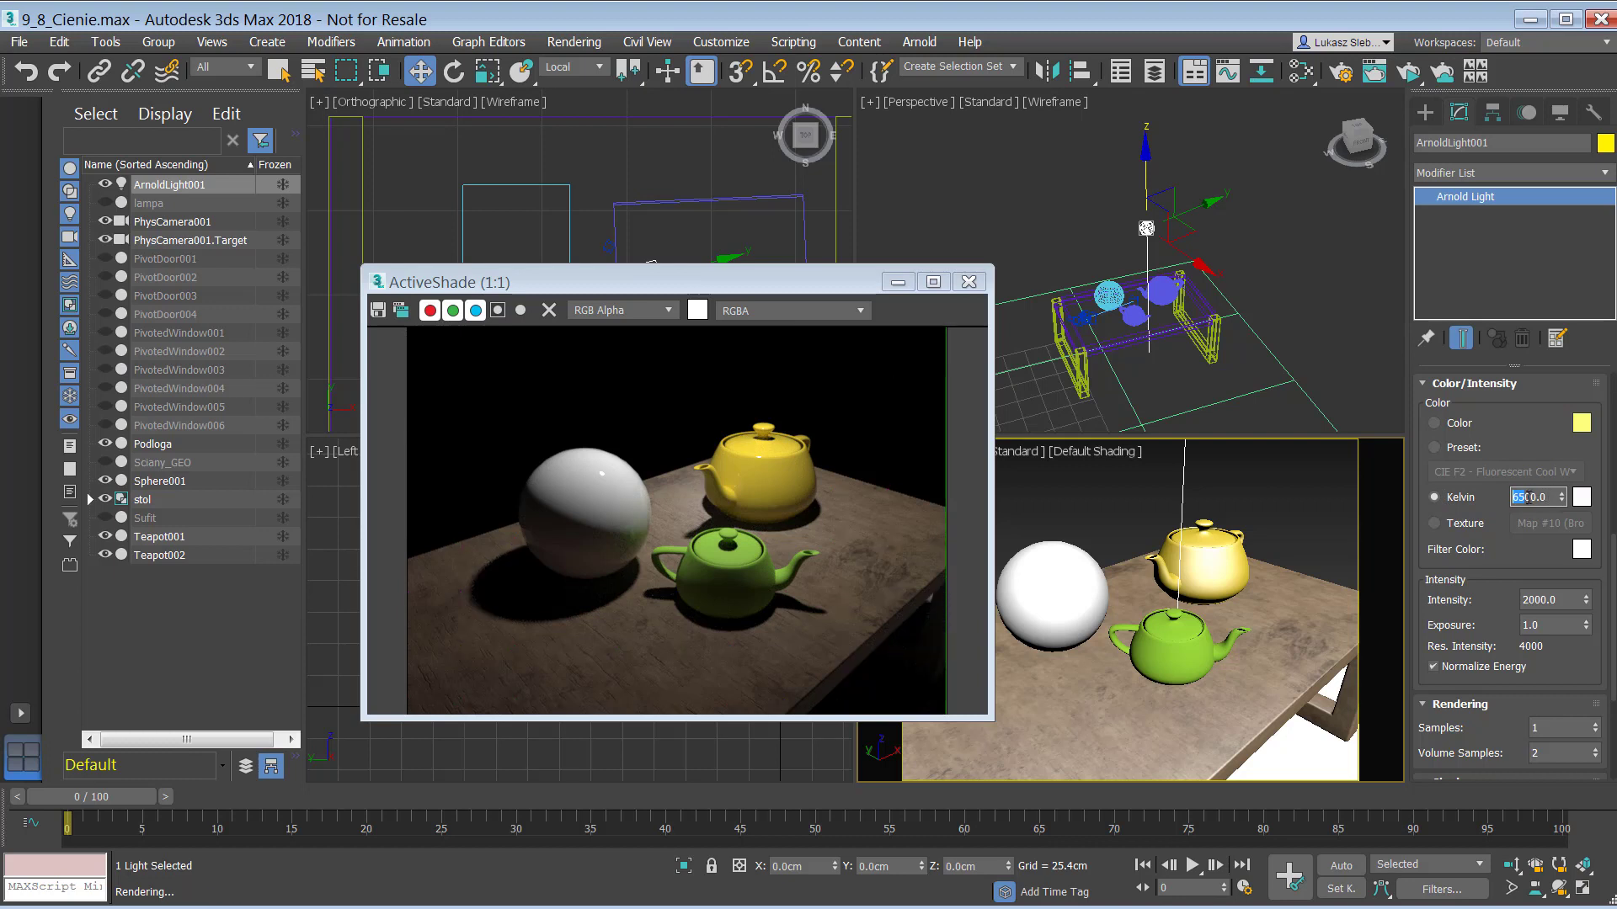
{"action": "mouse_move", "coordinate": [1559, 503]}
{"action": "left_mouse_down"}
{"action": "mouse_move", "coordinate": [1563, 528]}
{"action": "mouse_move", "coordinate": [1568, 468]}
{"action": "left_mouse_up"}
{"action": "left_click", "coordinate": [1450, 424]}
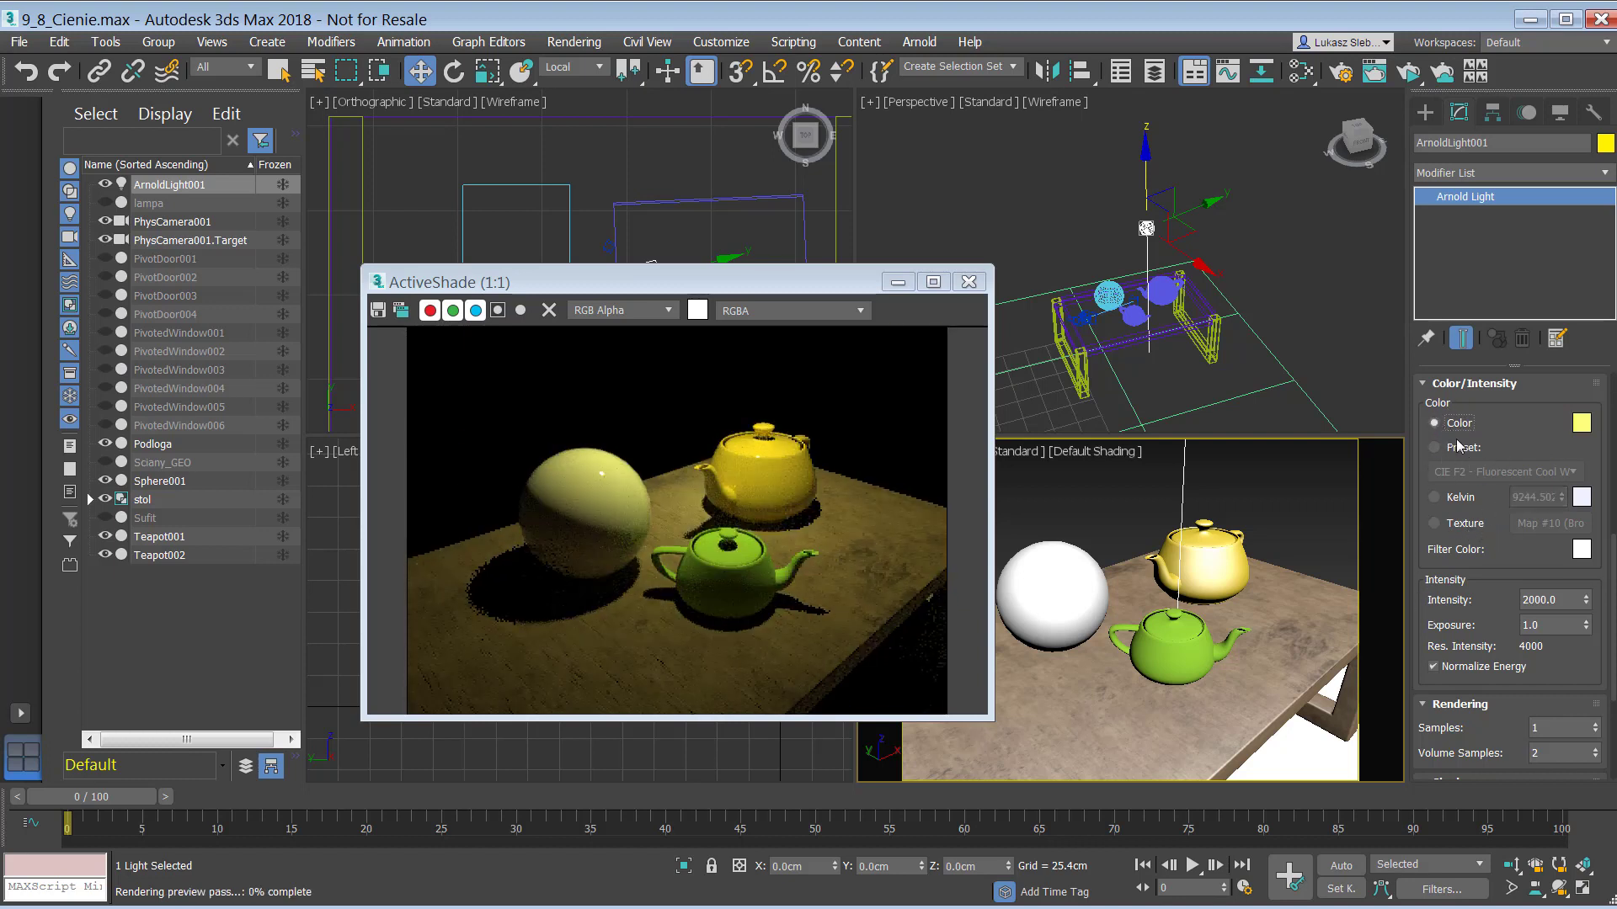
{"action": "left_click", "coordinate": [1580, 424]}
{"action": "left_click_drag", "start_coordinate": [786, 242], "coordinate": [788, 296]}
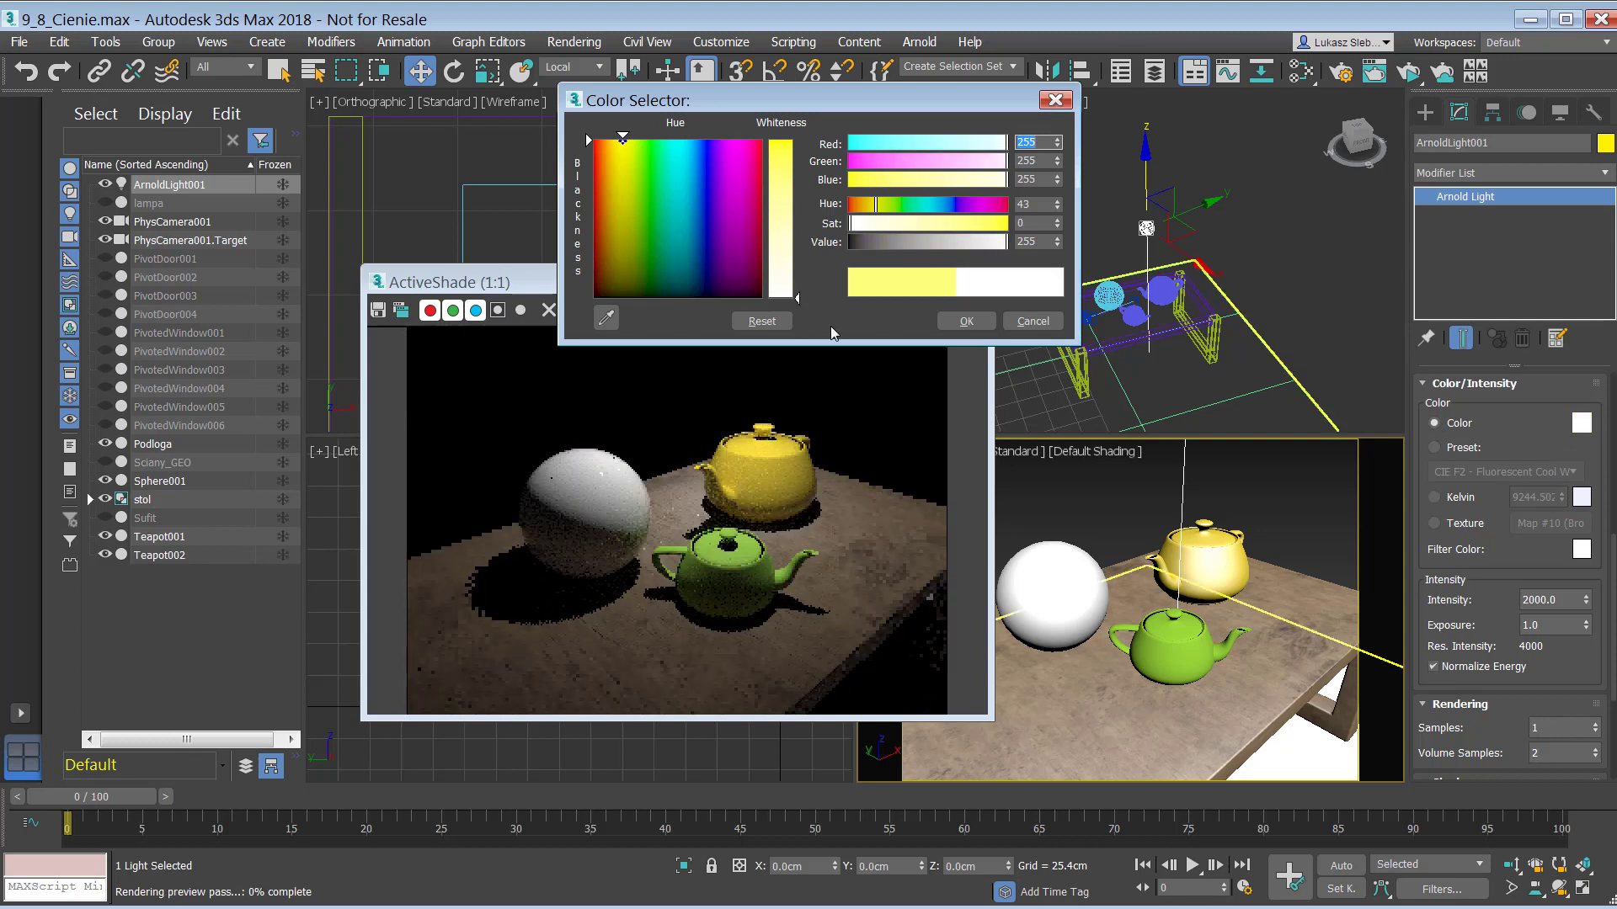
{"action": "left_click", "coordinate": [965, 321]}
{"action": "scroll", "coordinate": [1466, 615], "scroll_direction": "down", "scroll_amount": 3}
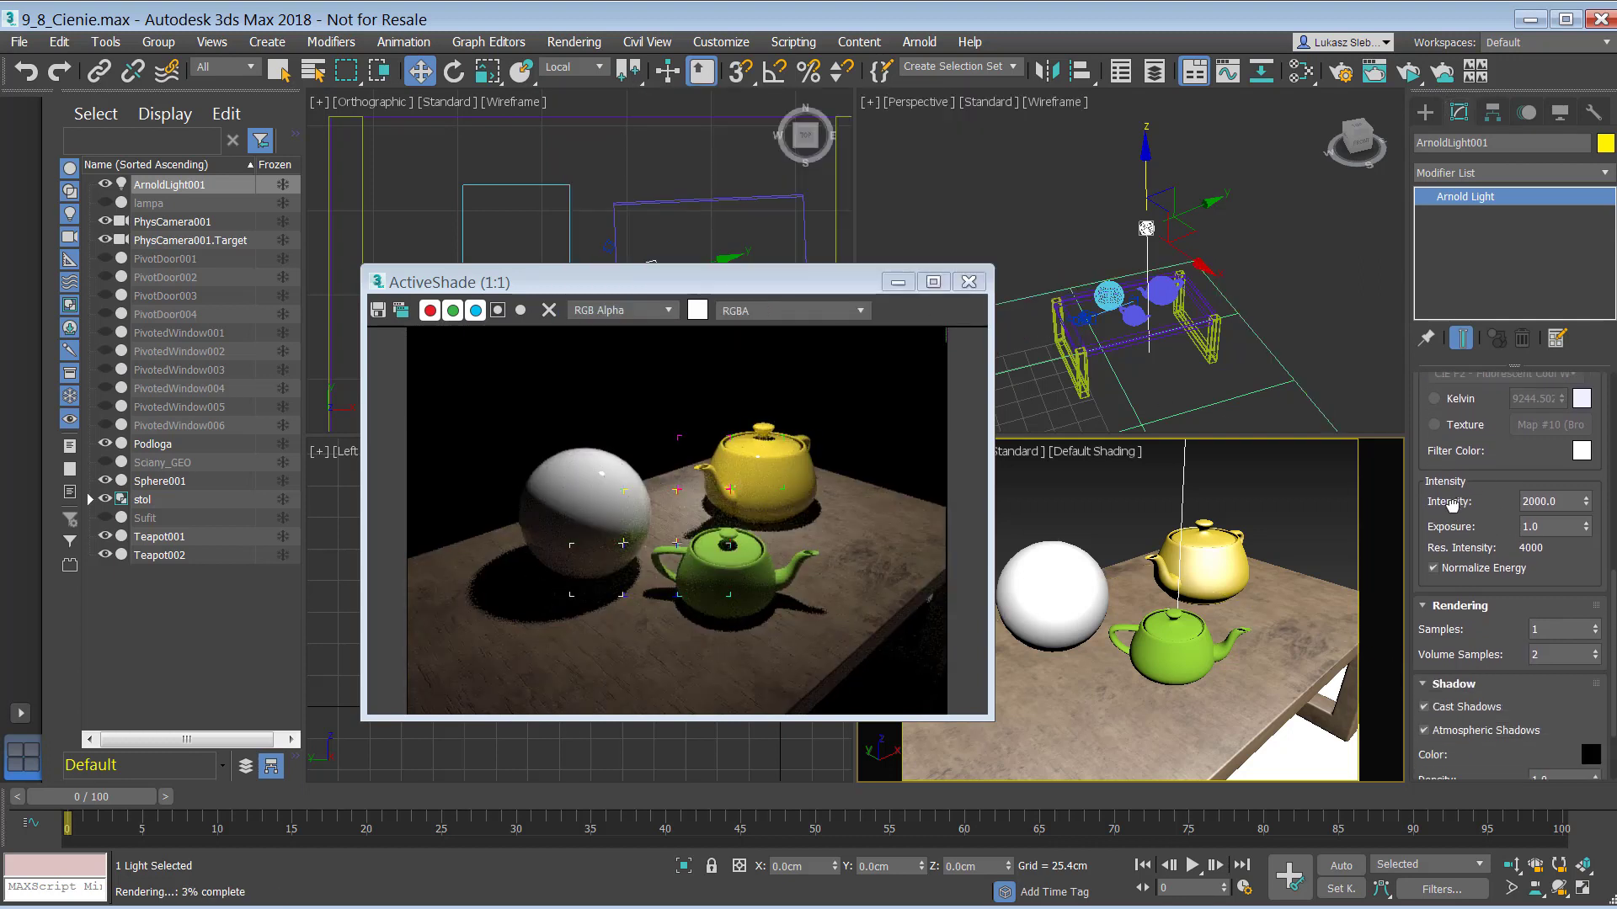
{"action": "scroll", "coordinate": [1461, 610], "scroll_direction": "down", "scroll_amount": 1}
{"action": "scroll", "coordinate": [1449, 601], "scroll_direction": "down", "scroll_amount": 2}
{"action": "scroll", "coordinate": [1439, 544], "scroll_direction": "down", "scroll_amount": 1}
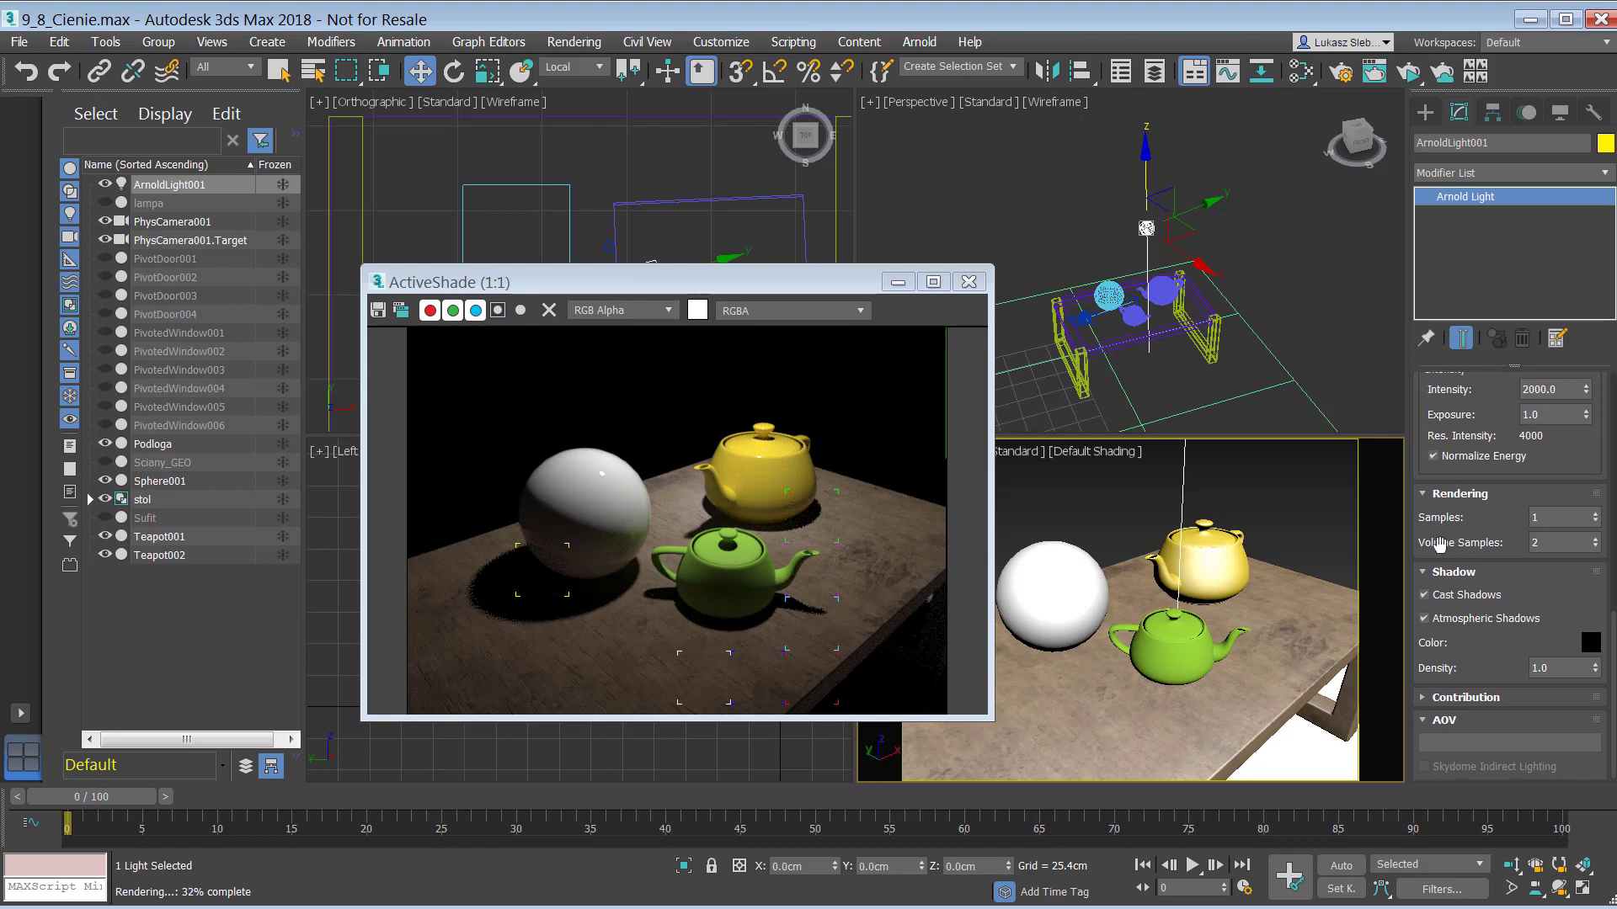
{"action": "left_click", "coordinate": [1431, 596]}
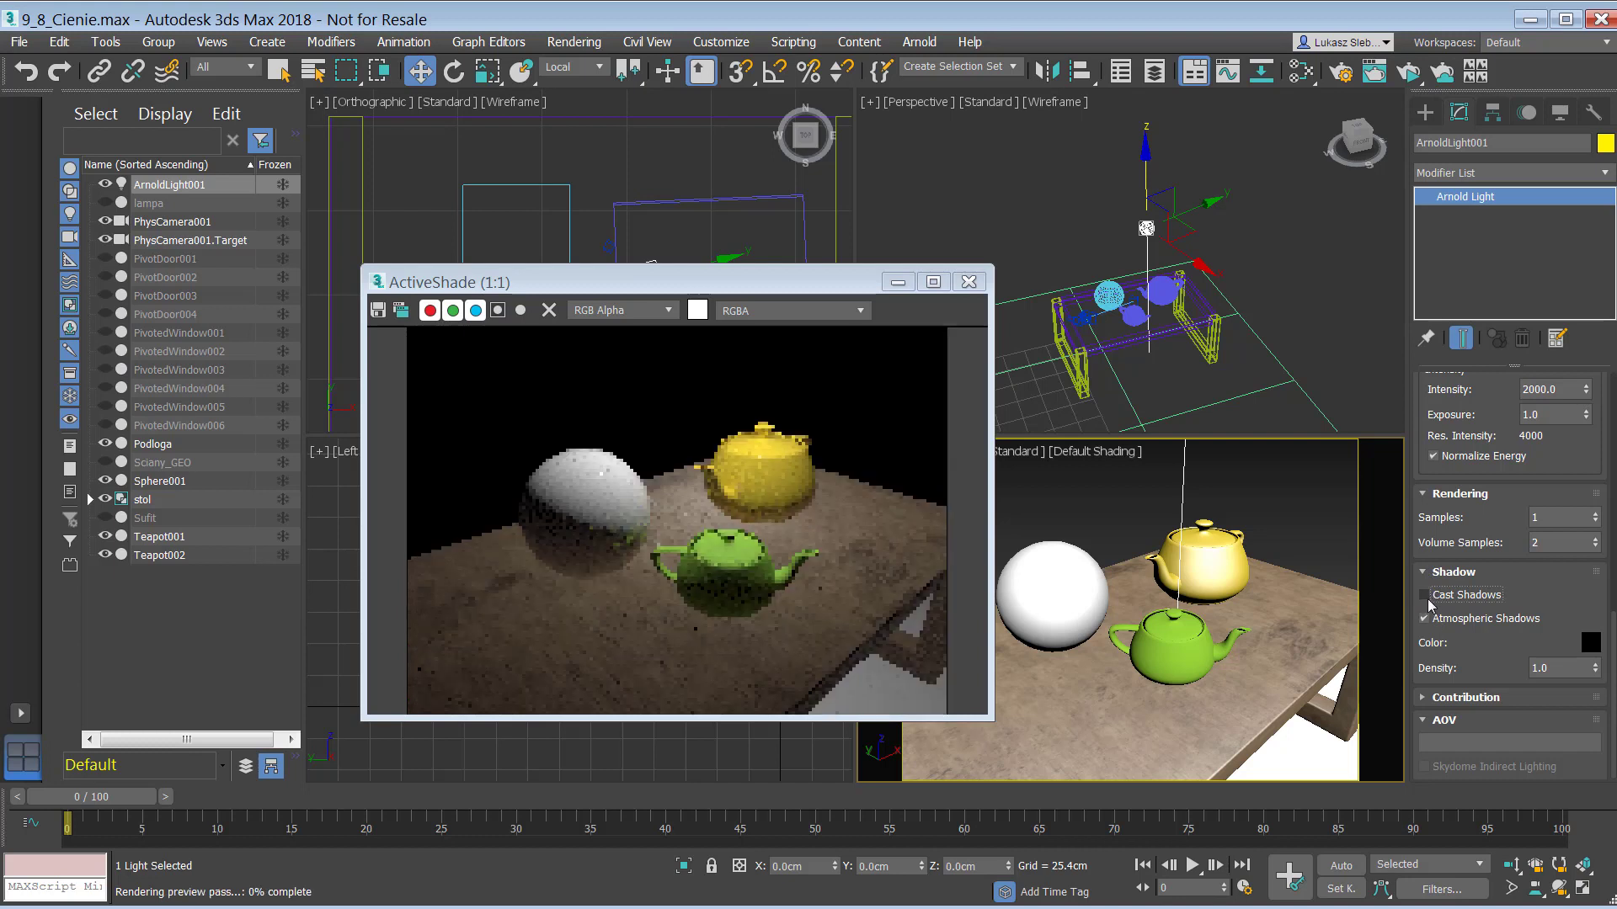
{"action": "left_click", "coordinate": [1057, 594]}
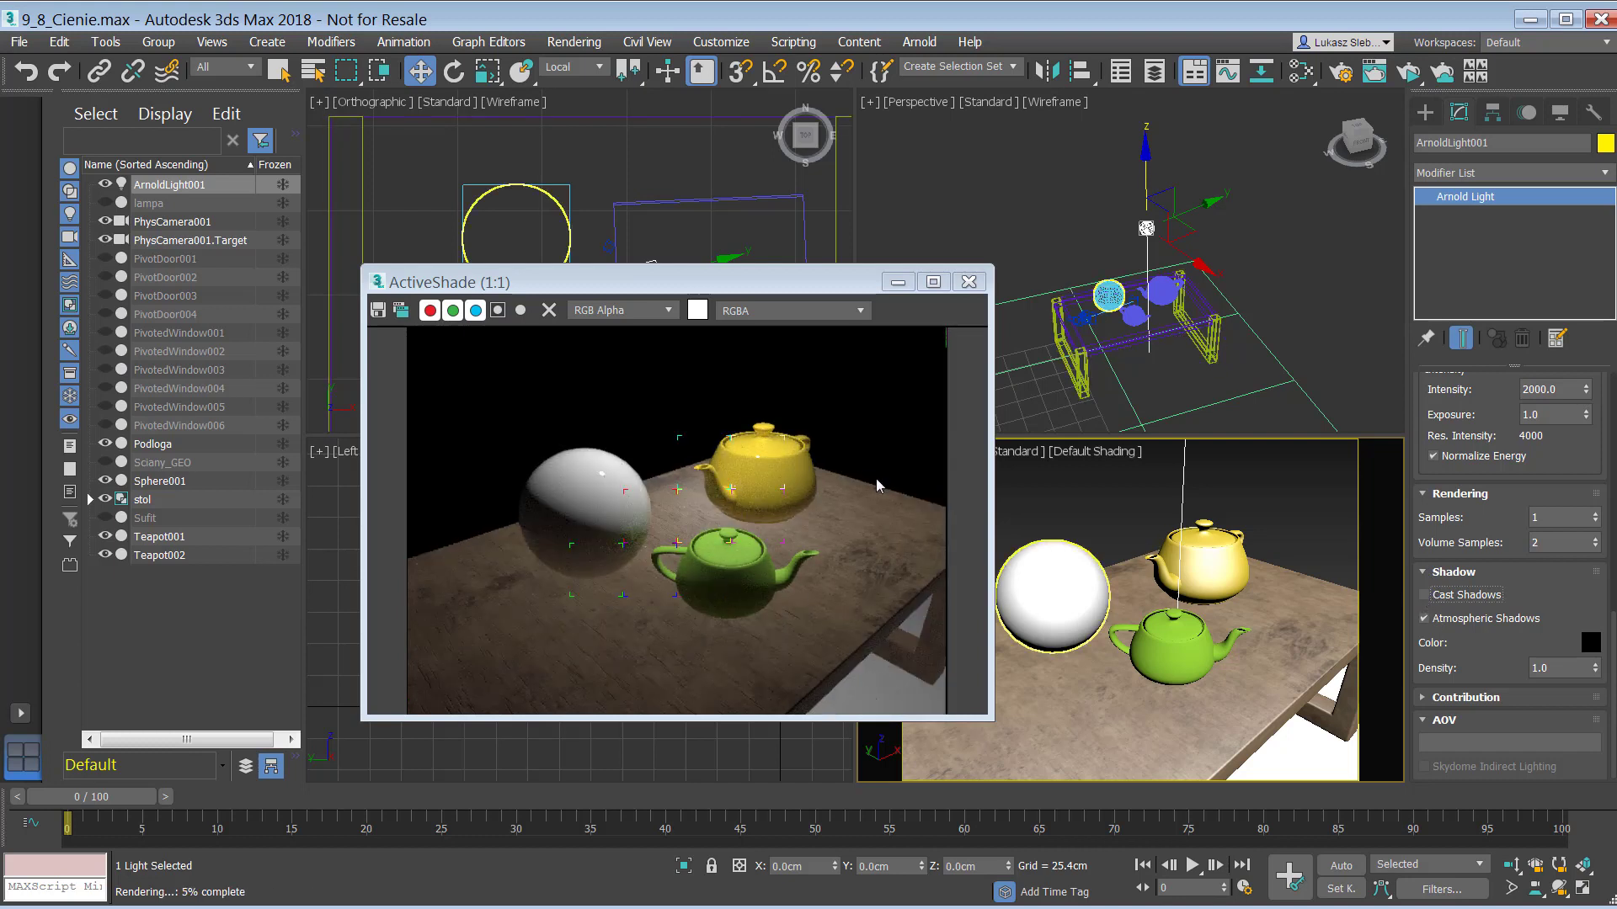
{"action": "left_click", "coordinate": [1346, 547]}
{"action": "left_click", "coordinate": [1425, 596]}
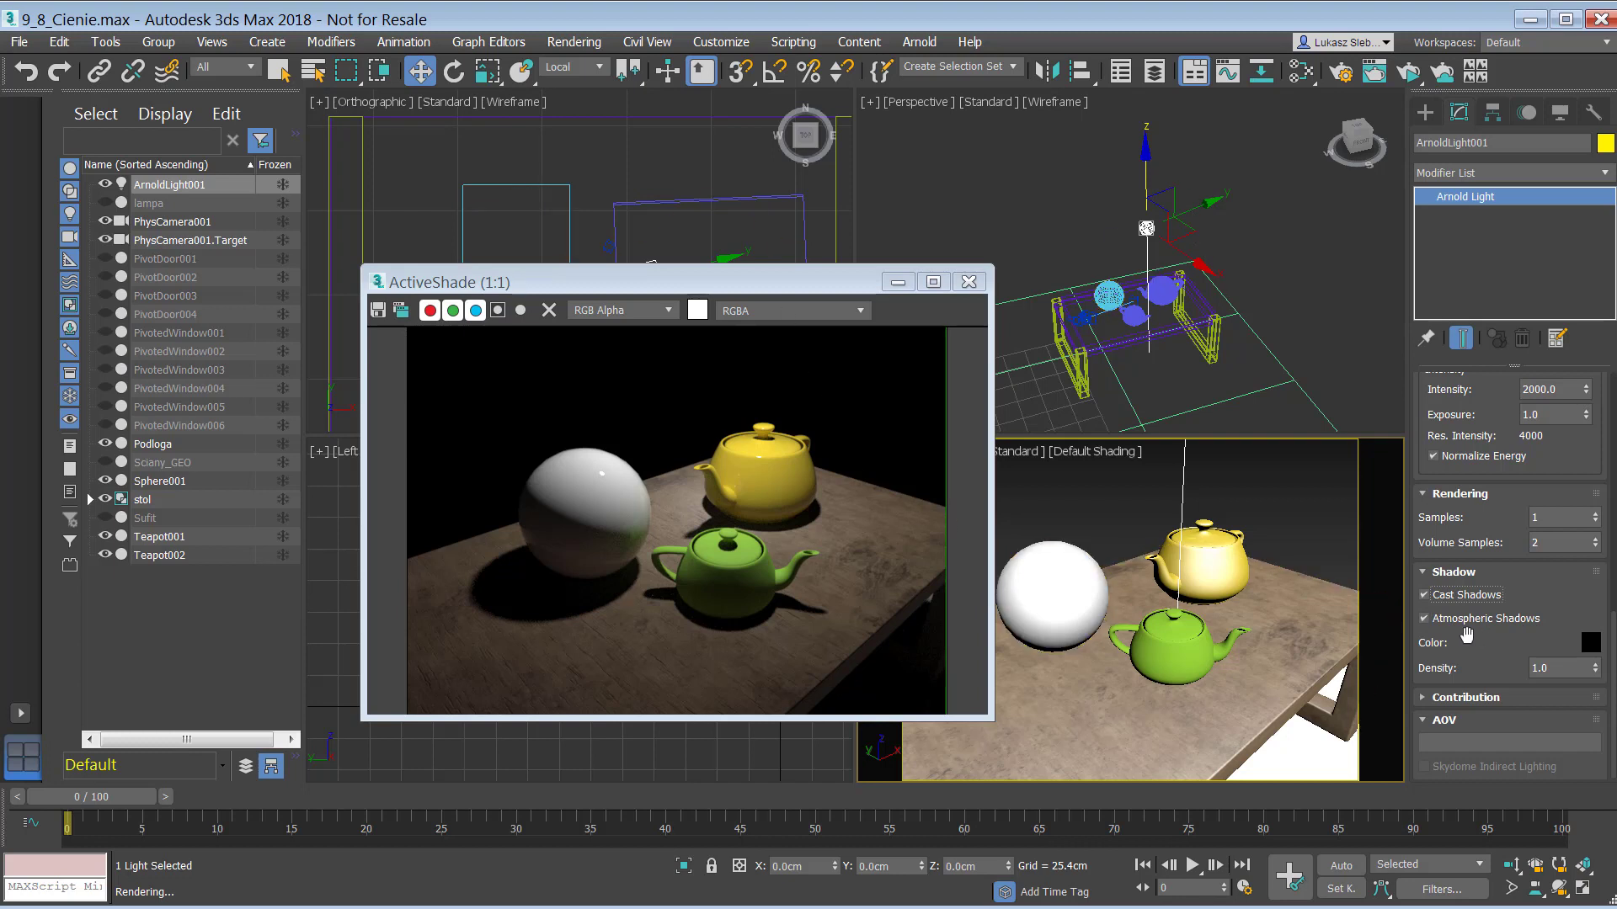
{"action": "left_click_drag", "start_coordinate": [1457, 644], "coordinate": [1461, 611]}
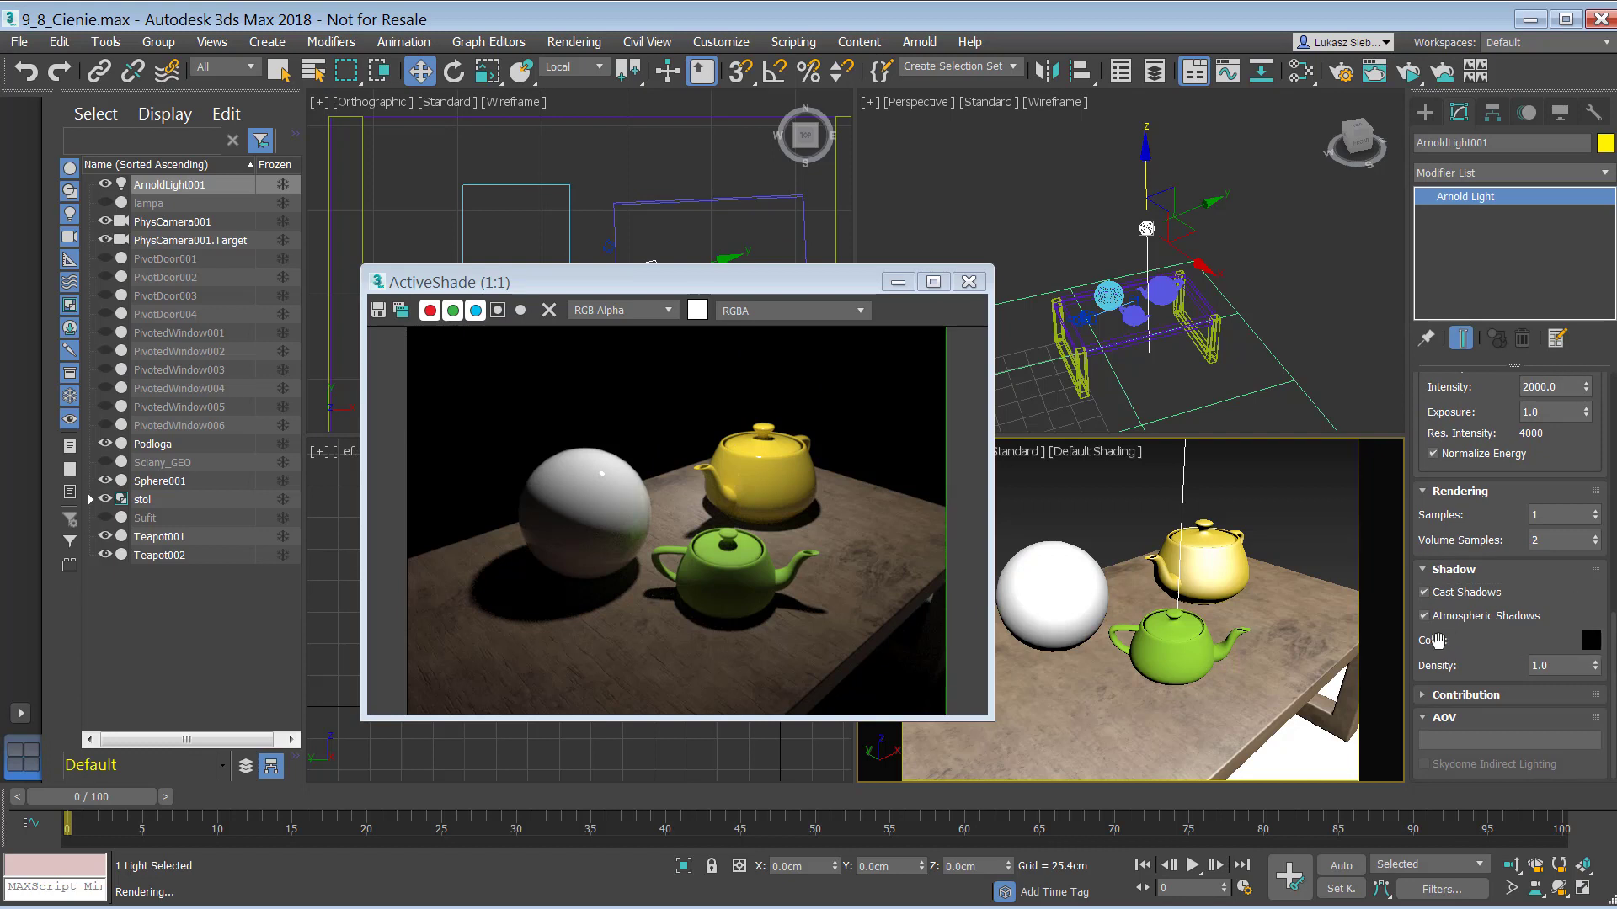
Preview a dark red shadow colour, cancel to keep black, and lower shadow density to 0.41.
{"action": "left_click", "coordinate": [1591, 643]}
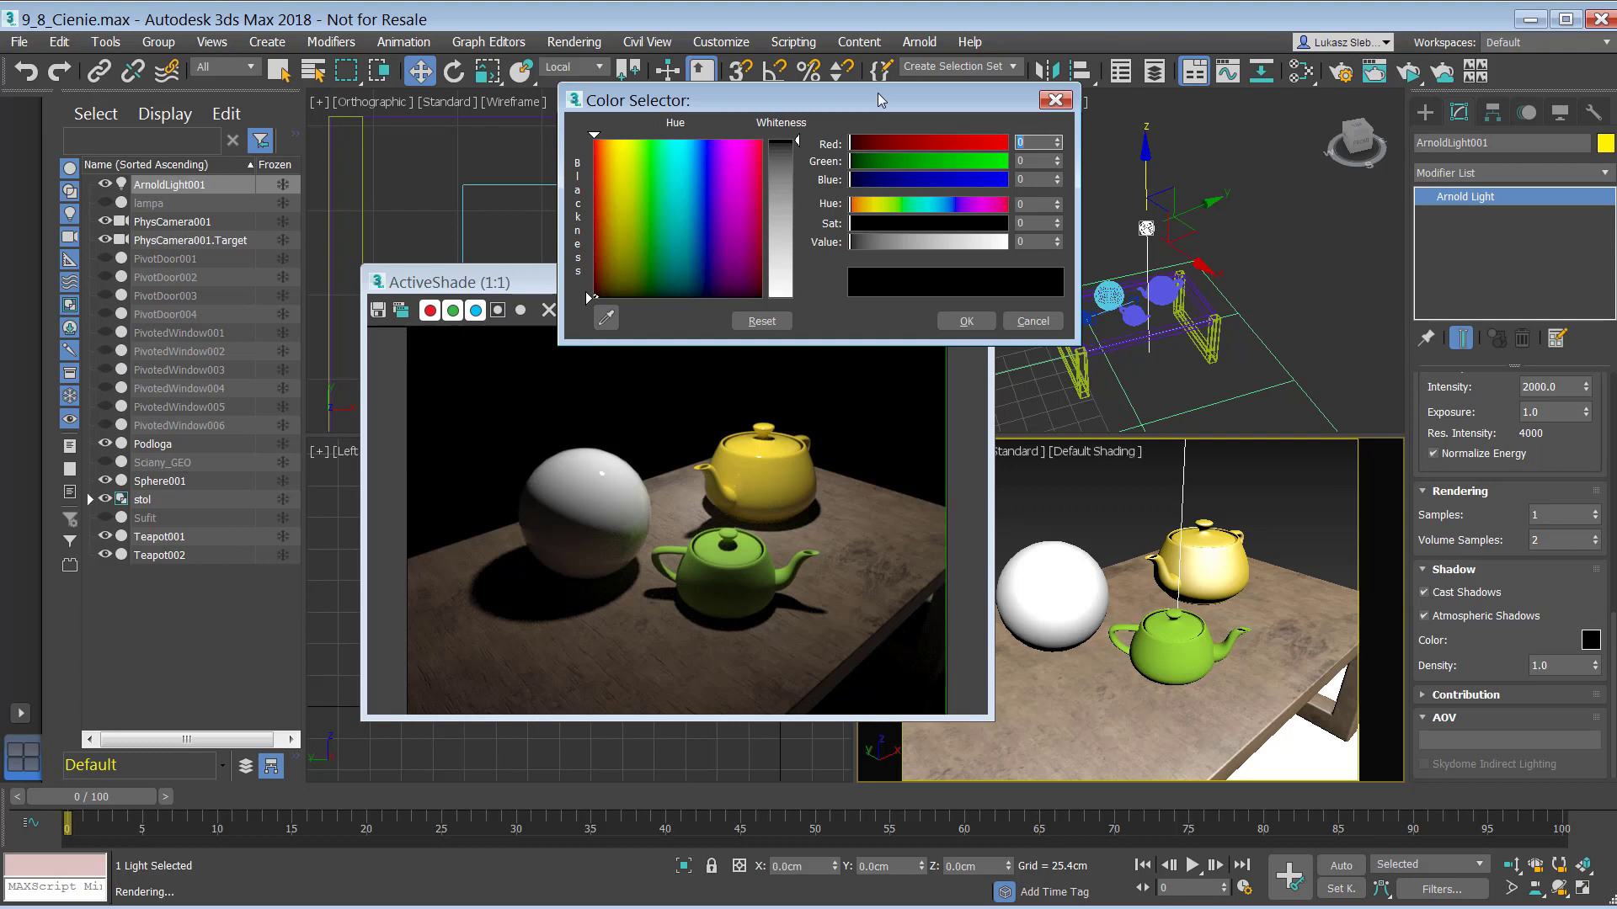
{"action": "left_click_drag", "start_coordinate": [878, 100], "coordinate": [885, 107]}
{"action": "left_click", "coordinate": [768, 222]}
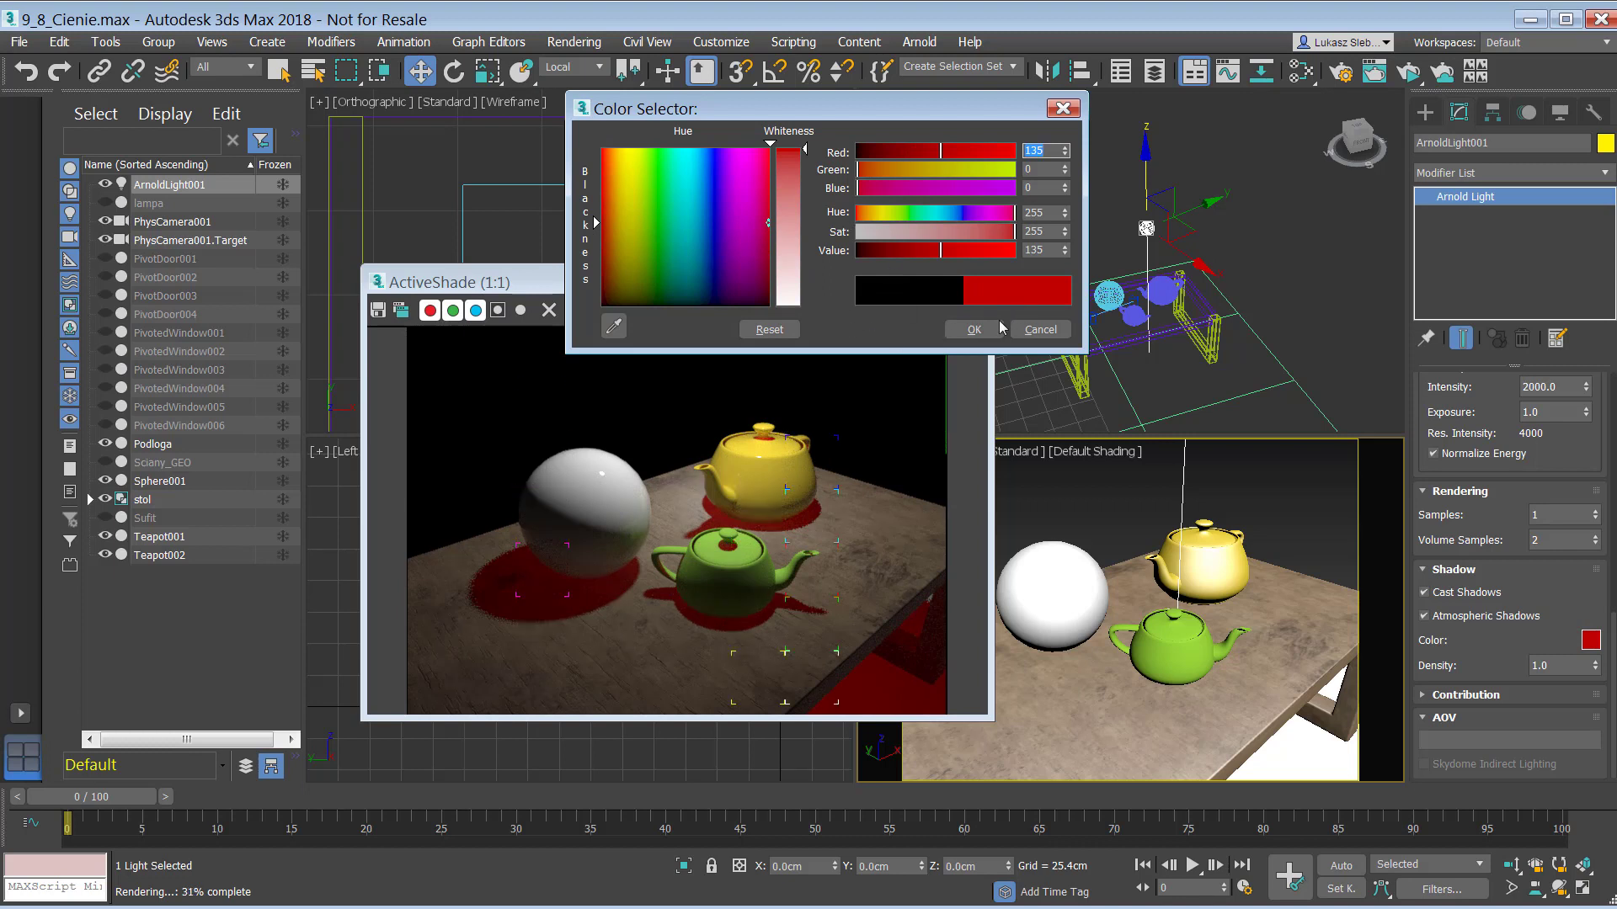
{"action": "left_click", "coordinate": [1032, 331]}
{"action": "left_click_drag", "start_coordinate": [1591, 667], "coordinate": [1597, 712]}
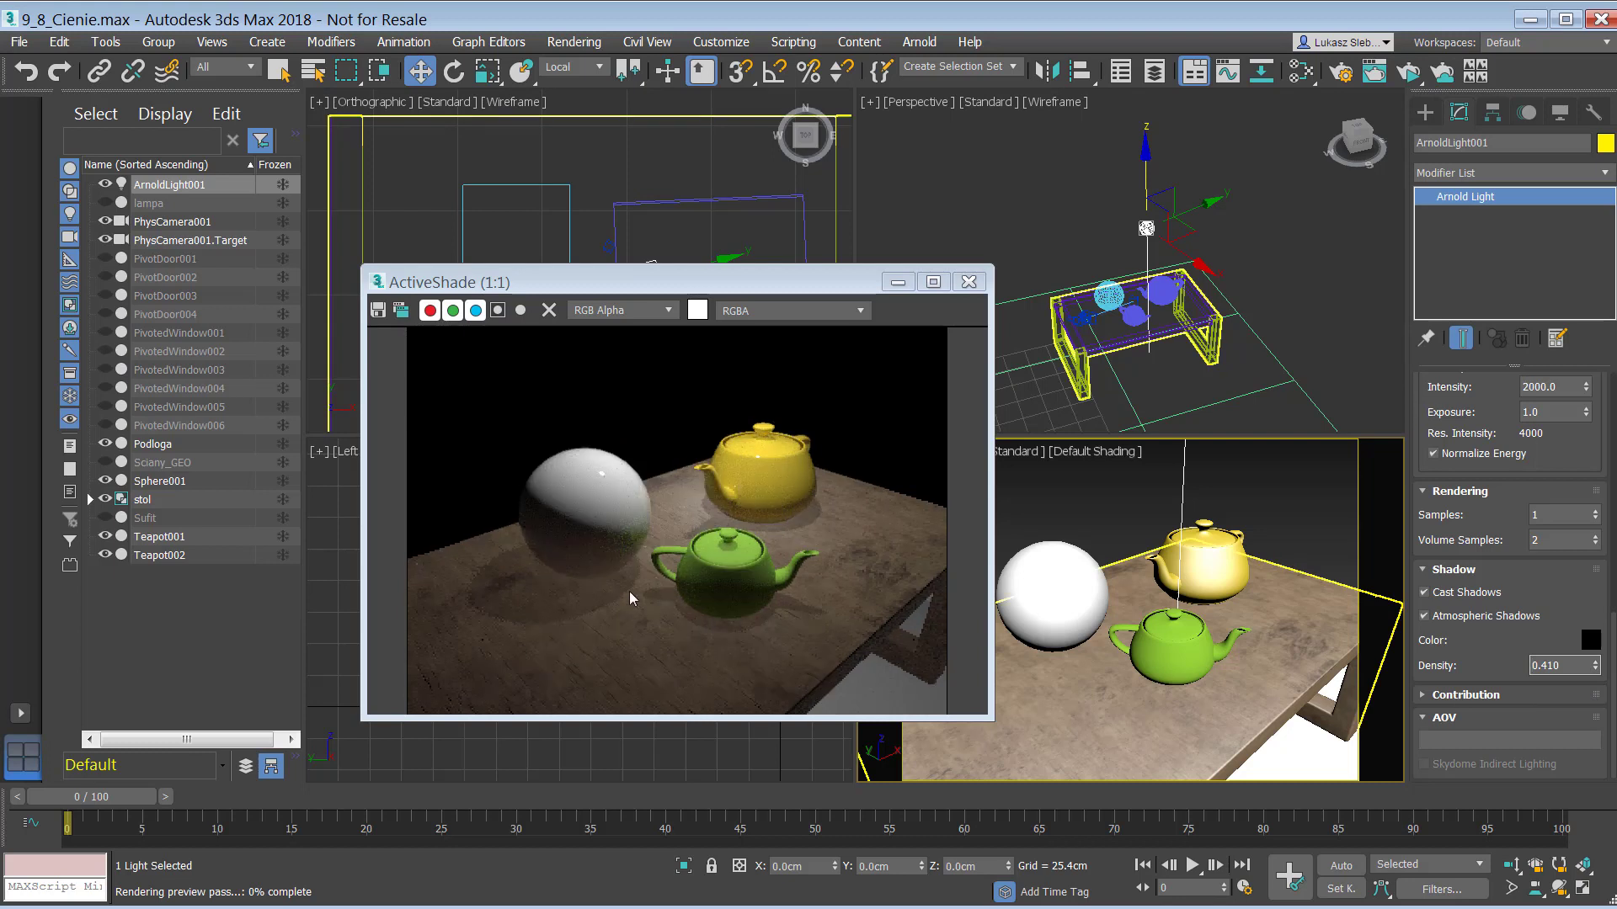
Reset the shadow density to 0, then drag it back up toward full strength.
{"action": "right_click", "coordinate": [1594, 666]}
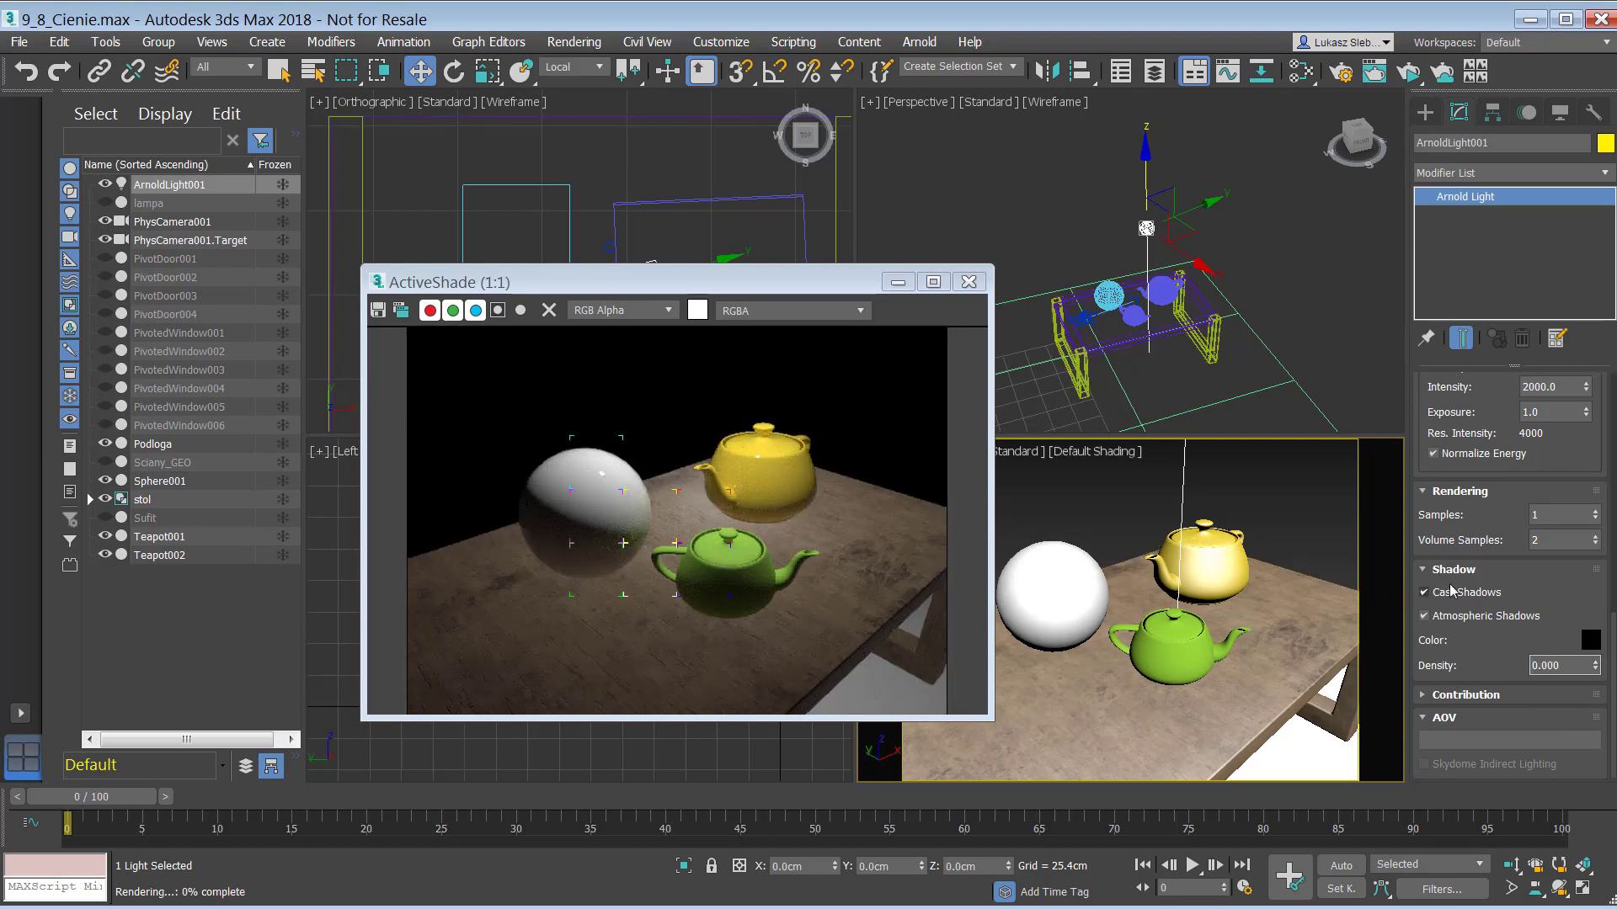
{"action": "left_click_drag", "start_coordinate": [1595, 668], "coordinate": [1596, 589]}
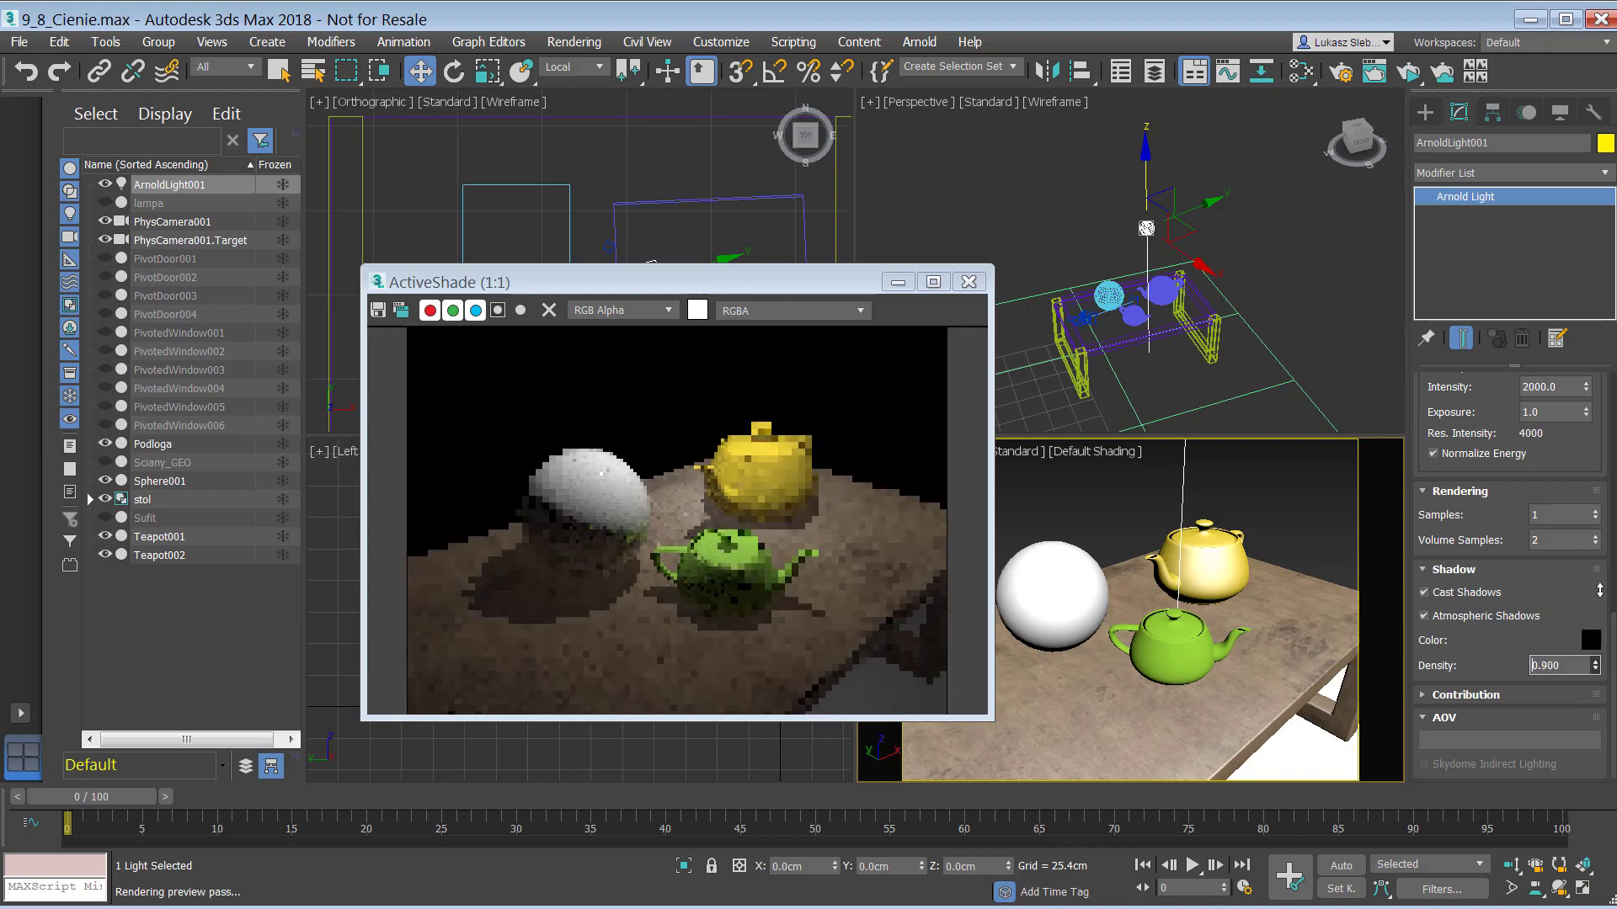